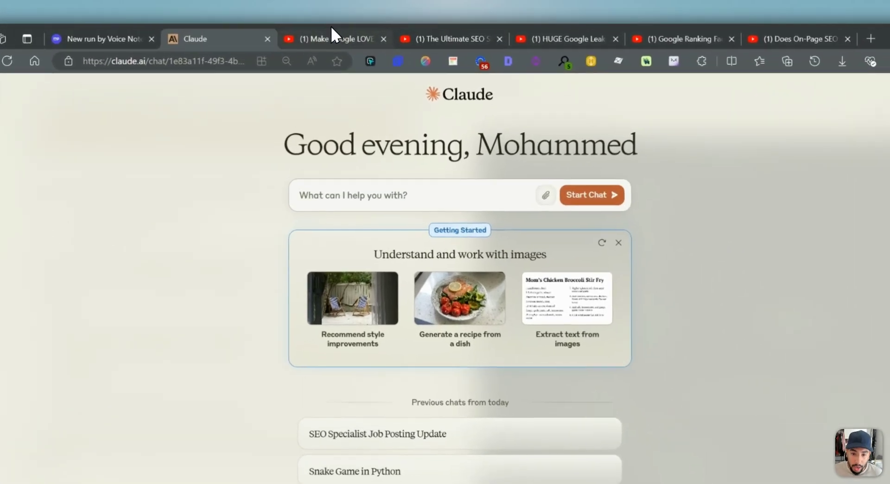
- Copy the transcript of the "Make Google LOVE" YouTube video
{"action": "left_click", "coordinate": [334, 36]}
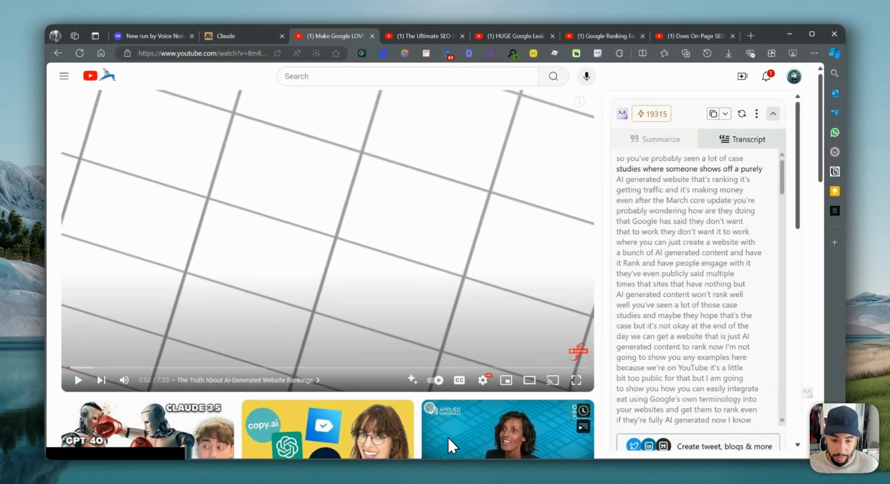
{"action": "scroll", "coordinate": [408, 480], "scroll_direction": "down", "scroll_amount": 3}
{"action": "scroll", "coordinate": [380, 475], "scroll_direction": "up", "scroll_amount": 3}
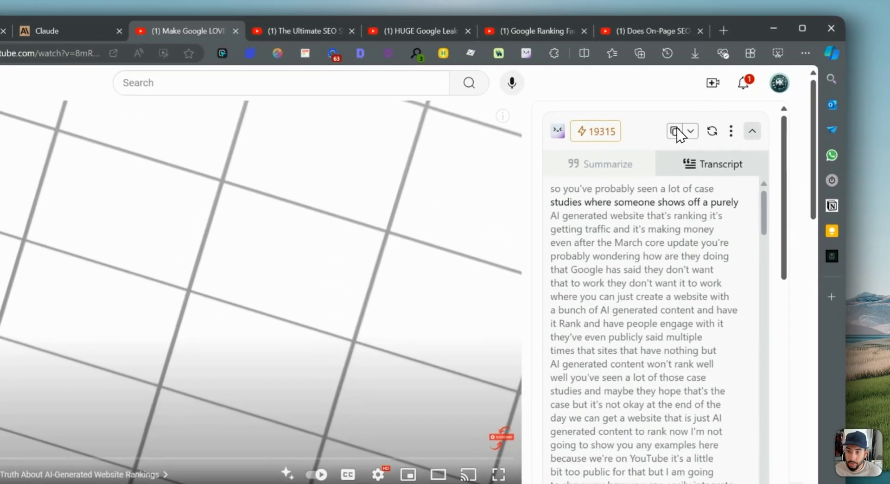
{"action": "left_click", "coordinate": [713, 114]}
- Switch to Claude and start a prompt reading "based on the below text, please formulate an SEO project plan"
{"action": "left_click", "coordinate": [227, 36]}
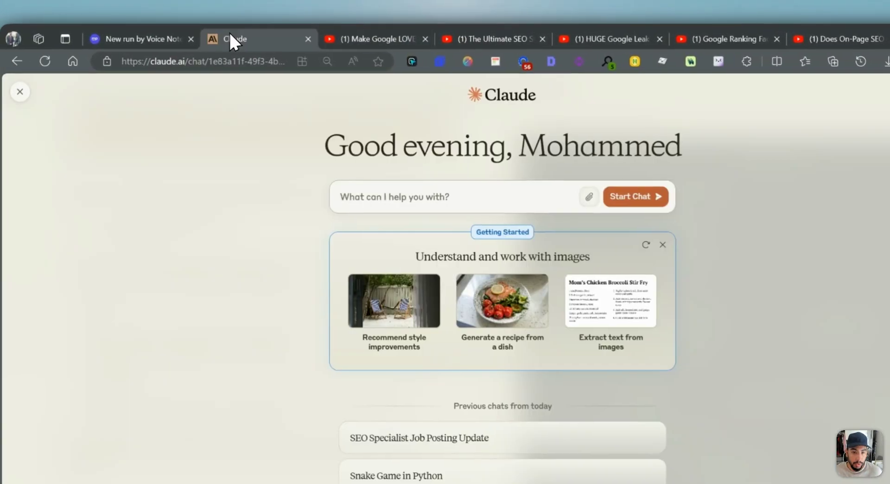
{"action": "left_click", "coordinate": [386, 198]}
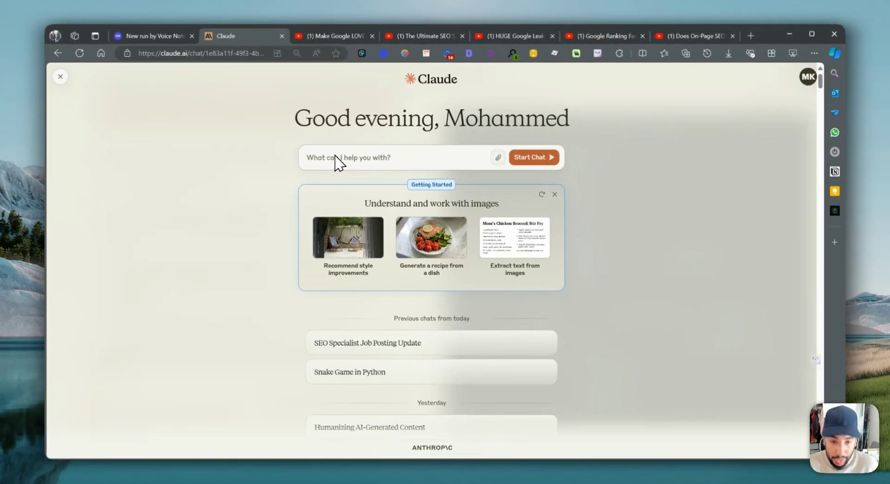
{"action": "type", "text": "based on the below text, please form"}
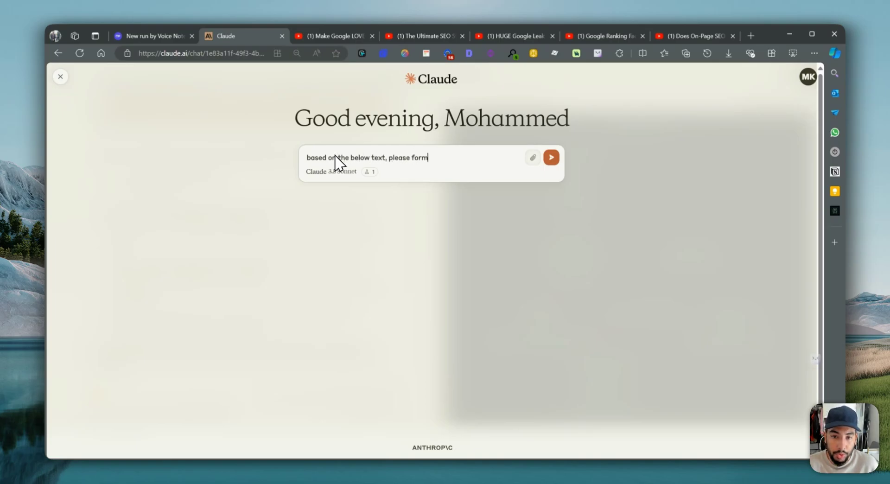
{"action": "type", "text": "t plan for"}
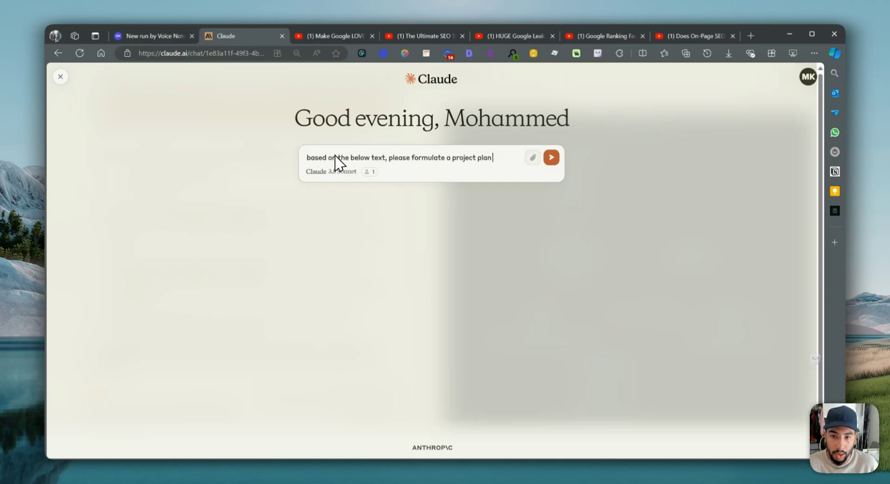
{"action": "left_click", "coordinate": [452, 159]}
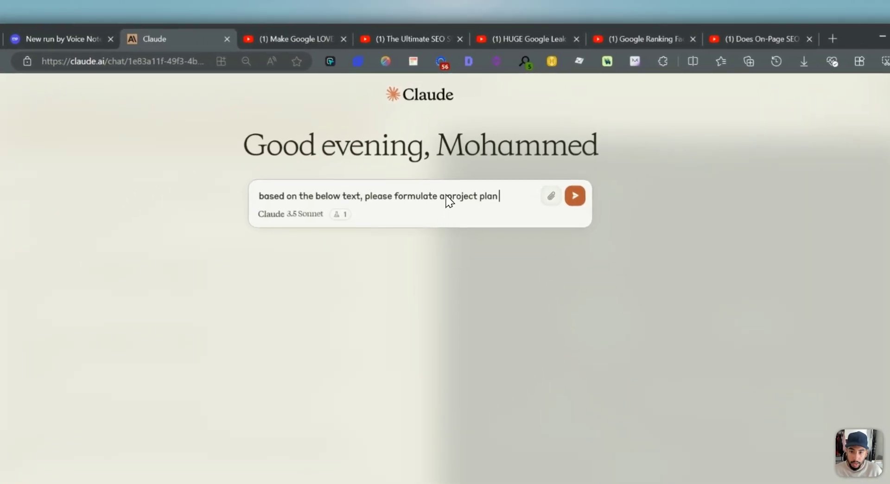
{"action": "type", "text": "SEO"}
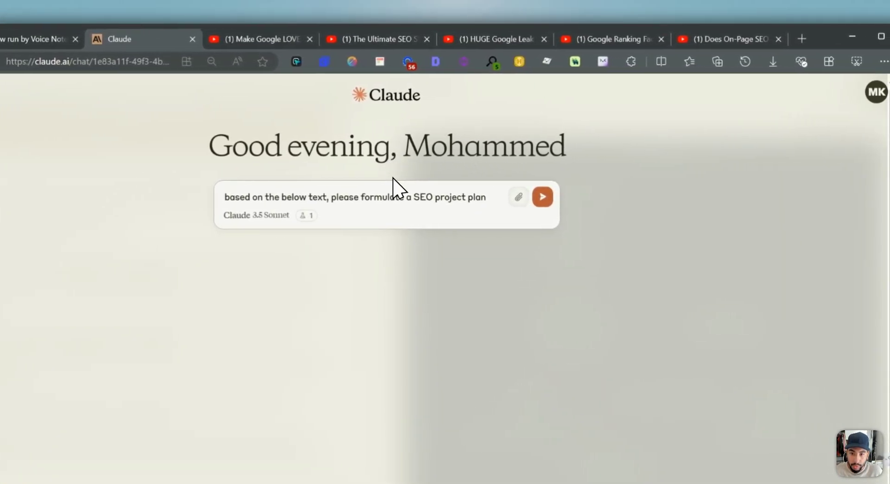
{"action": "left_click", "coordinate": [410, 194]}
{"action": "type", "text": "n"}
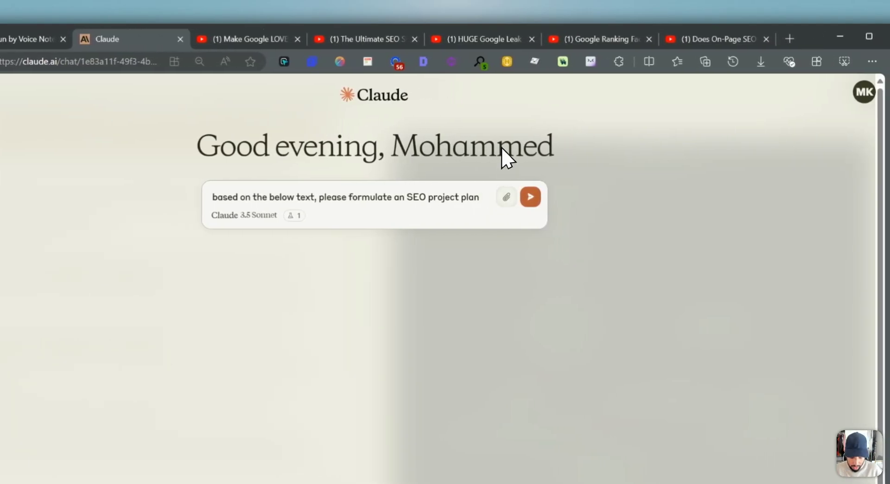
{"action": "type", "text": "."}
- Add a second line to the prompt: "The project plan will include top level tasks, and for each task we will add sub tasks as well"
{"action": "key", "text": "shift+Return"}
{"action": "type", "text": "The proje"}
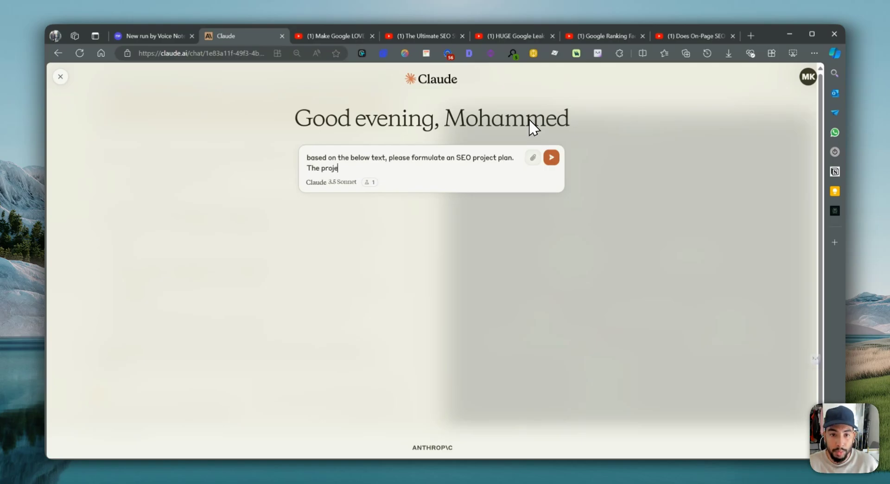
{"action": "type", "text": "ct plan will include"}
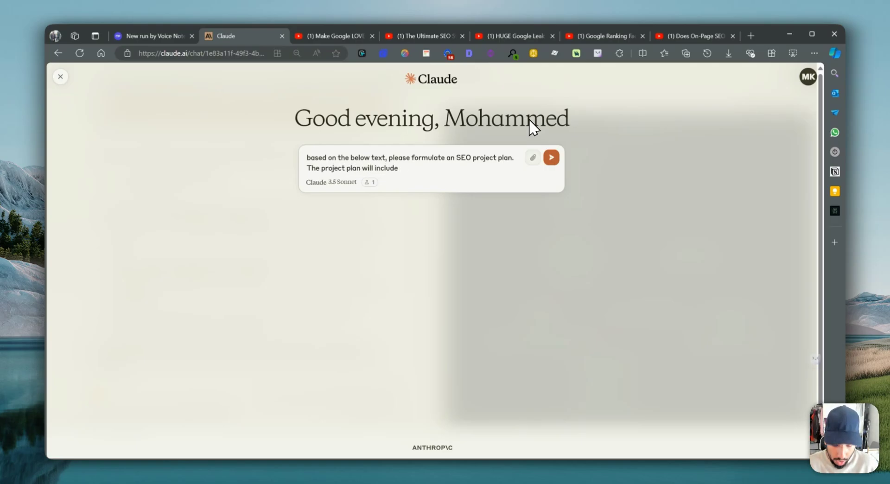
{"action": "type", "text": " top level"}
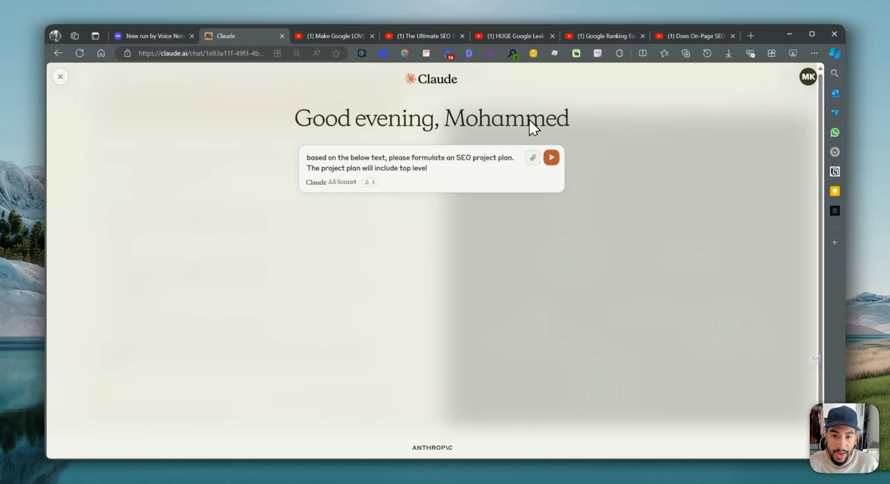
{"action": "type", "text": " tasks, and for e"}
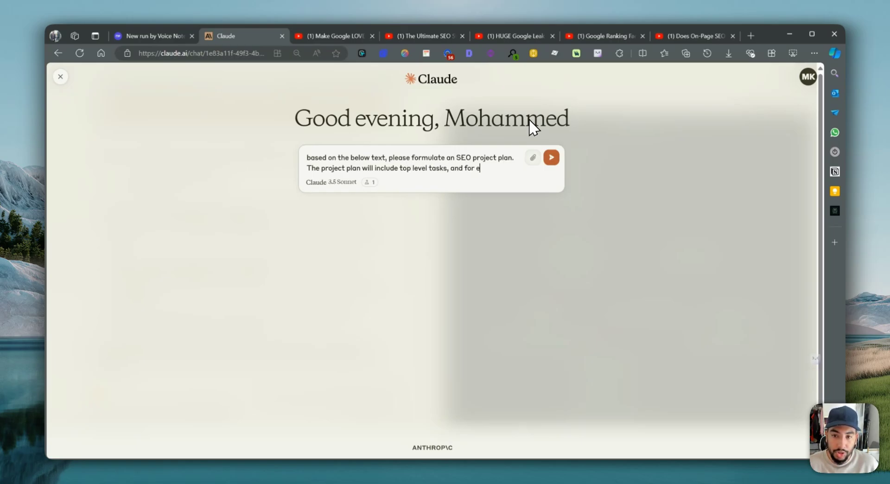
{"action": "type", "text": "ach task we will add sub"}
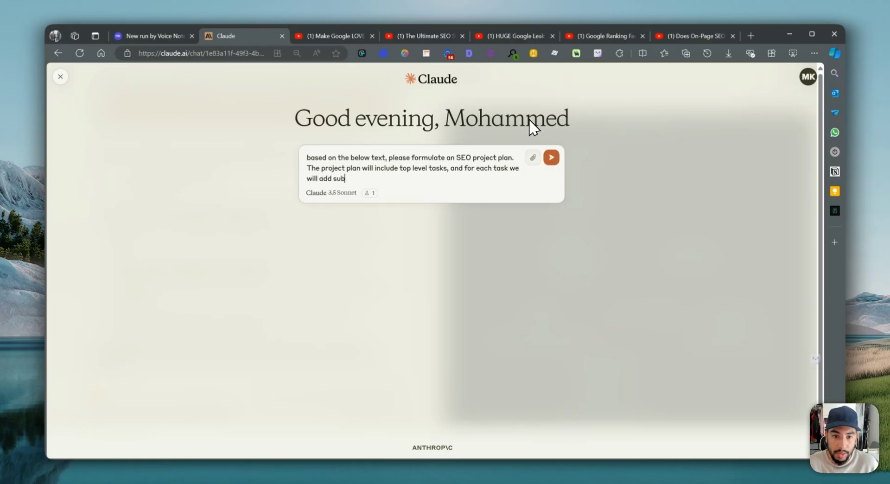
{"action": "type", "text": " tasks as well"}
- Add a "--" separator line below the instructions and paste the copied transcript into the prompt
{"action": "key", "text": "shift+Return"}
{"action": "key", "text": "shift+Return"}
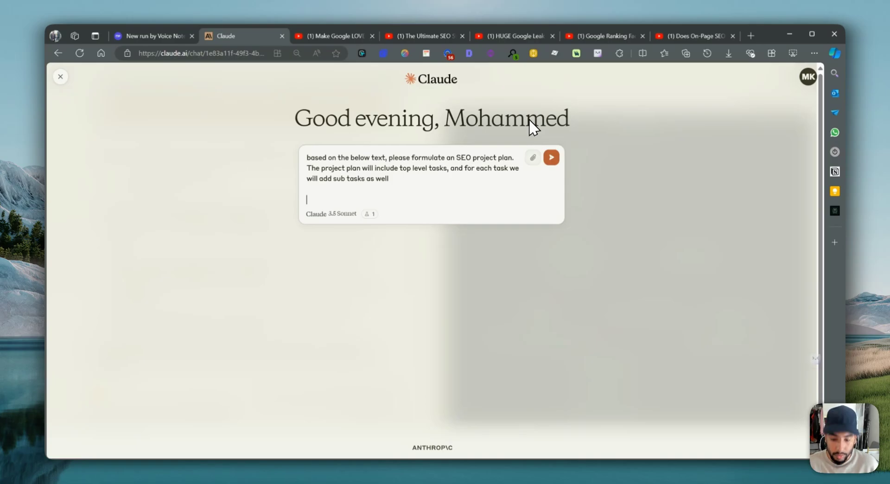
{"action": "key", "text": "BackSpace"}
{"action": "type", "text": "--"}
{"action": "key", "text": "shift+Return"}
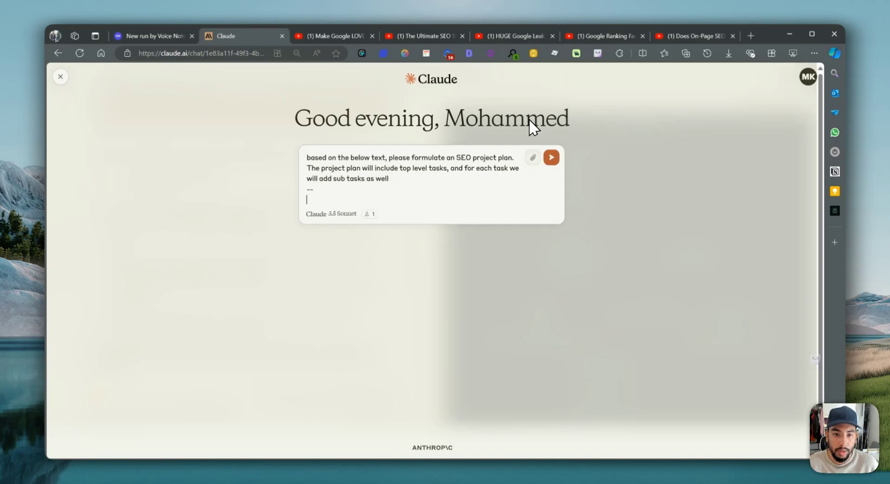
{"action": "key", "text": "ctrl+v"}
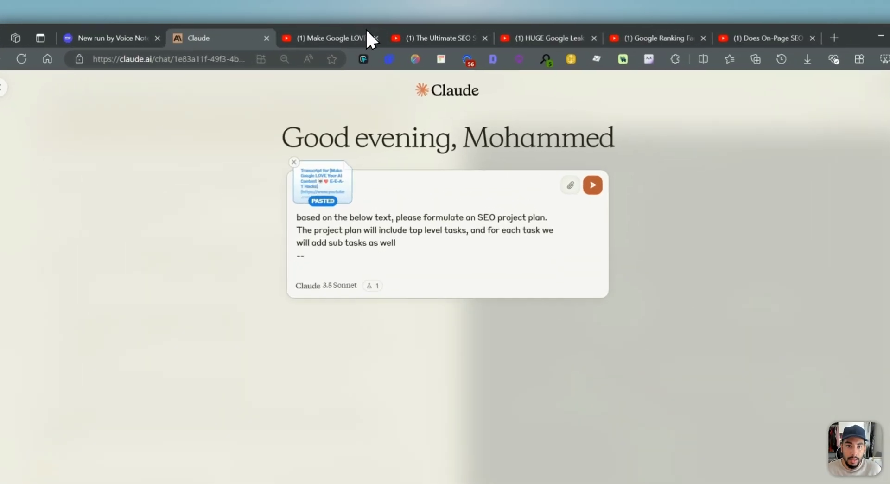
- Copy the transcript of the "The Ultimate SEO Strategy for 2024" video and paste it into the Claude prompt
{"action": "left_click", "coordinate": [329, 40]}
{"action": "left_click", "coordinate": [419, 37]}
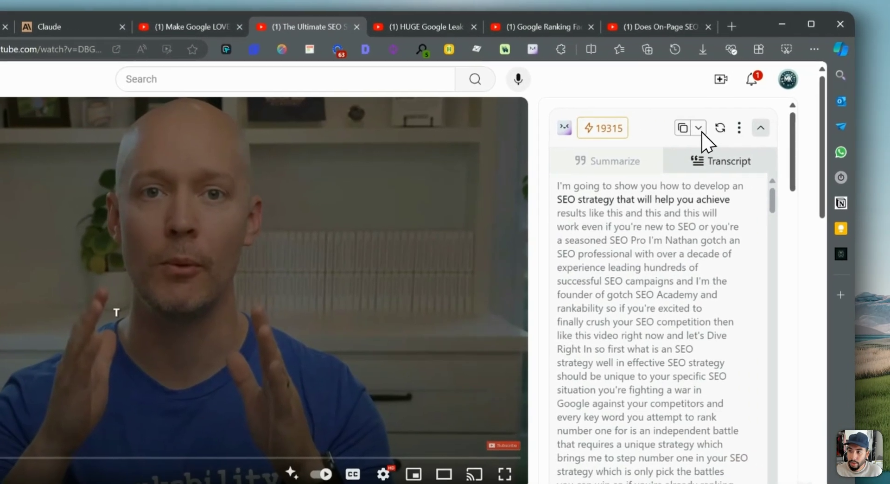
{"action": "left_click", "coordinate": [683, 127]}
{"action": "left_click", "coordinate": [81, 27]}
{"action": "key", "text": "ctrl+v"}
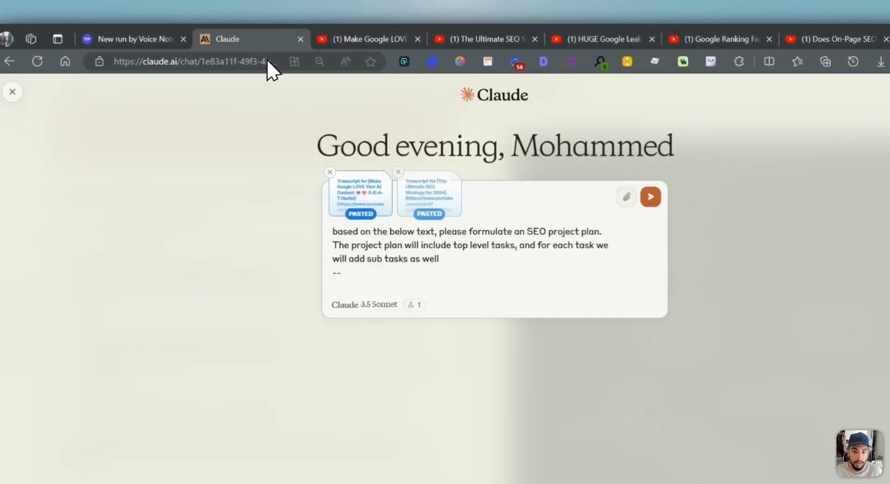
- Copy the transcript of the "HUGE Google Leak" video and paste it into the Claude prompt
{"action": "left_click", "coordinate": [475, 39]}
{"action": "left_click", "coordinate": [567, 39]}
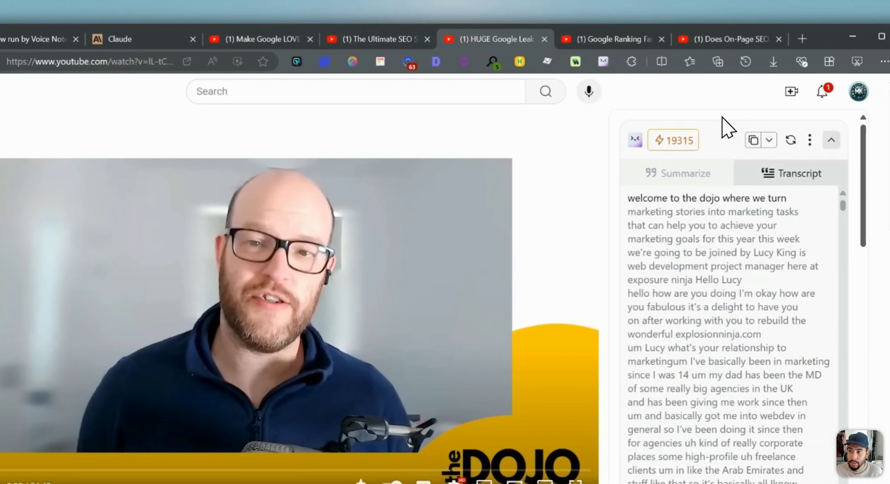
{"action": "left_click", "coordinate": [753, 140]}
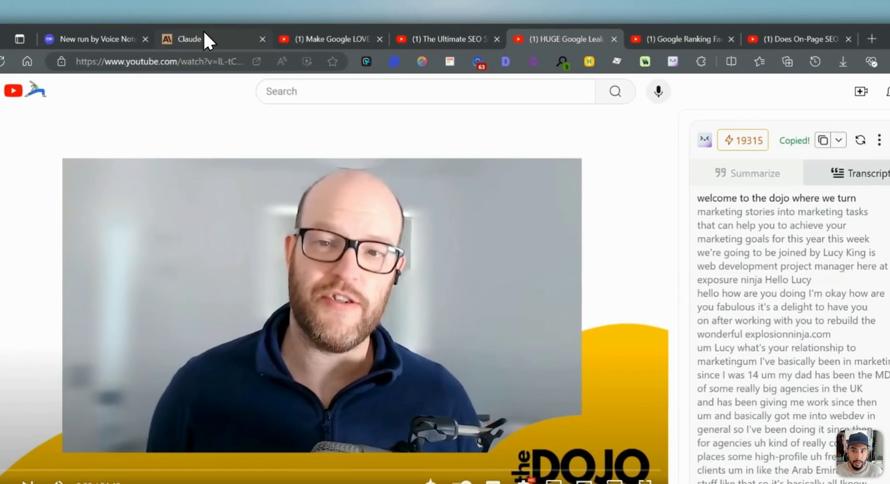
{"action": "left_click", "coordinate": [134, 39]}
{"action": "key", "text": "ctrl+v"}
- Copy the transcript of the "Google Ranking Factors" video and paste it into the Claude prompt
{"action": "left_click", "coordinate": [681, 39]}
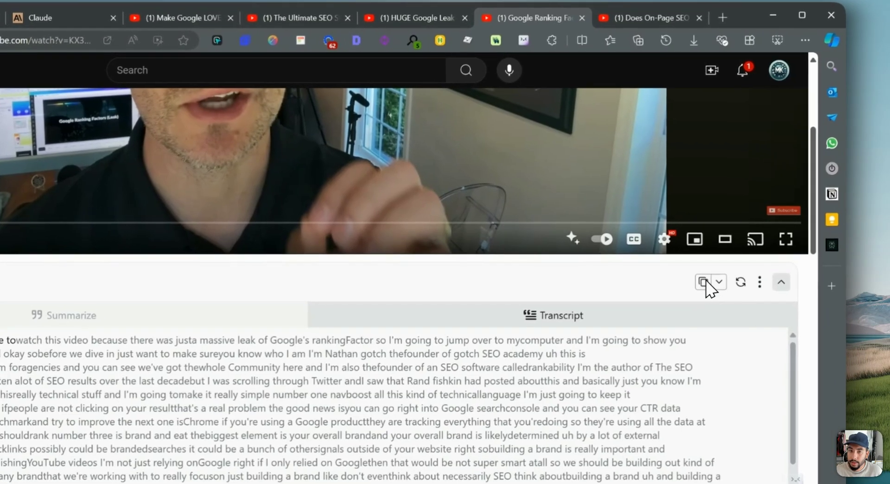
{"action": "left_click", "coordinate": [716, 285]}
{"action": "left_click", "coordinate": [98, 21]}
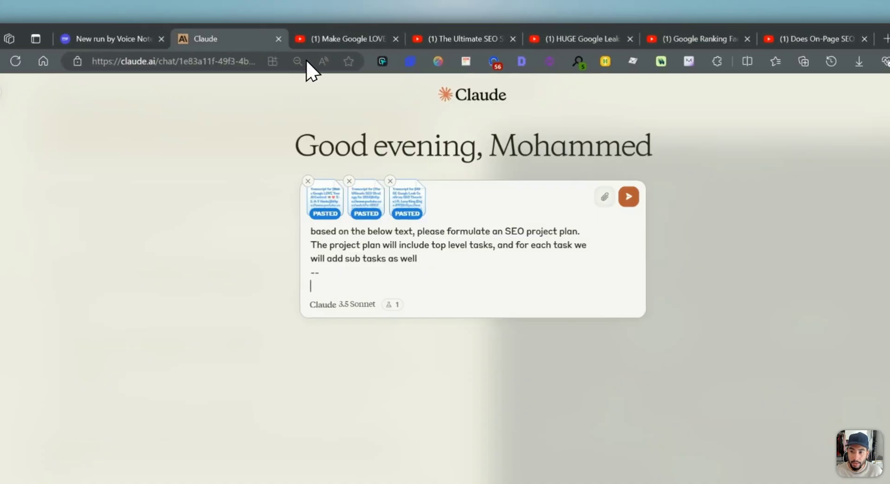
{"action": "key", "text": "ctrl+v"}
- Paste the transcript of the "Does On-Page SEO Matter in the Age of AI?" video into the Claude prompt and submit it
{"action": "left_click", "coordinate": [779, 39]}
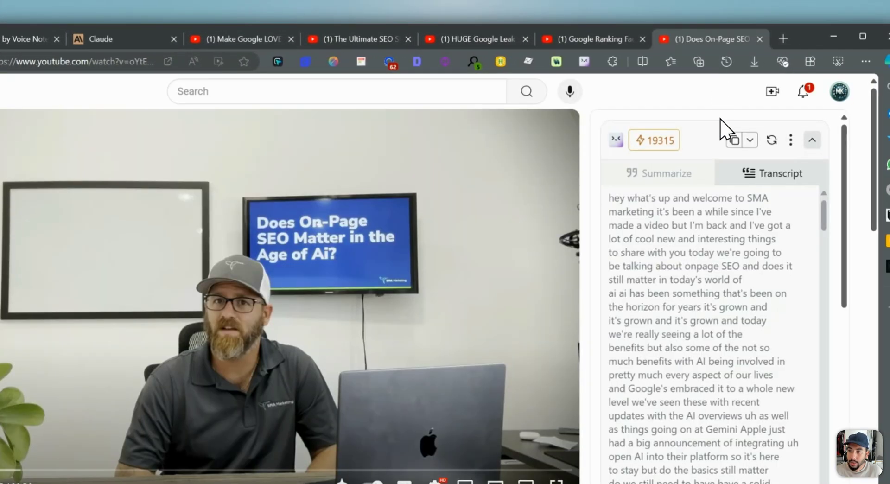
{"action": "left_click", "coordinate": [732, 141]}
{"action": "left_click", "coordinate": [106, 39]}
{"action": "key", "text": "ctrl+v"}
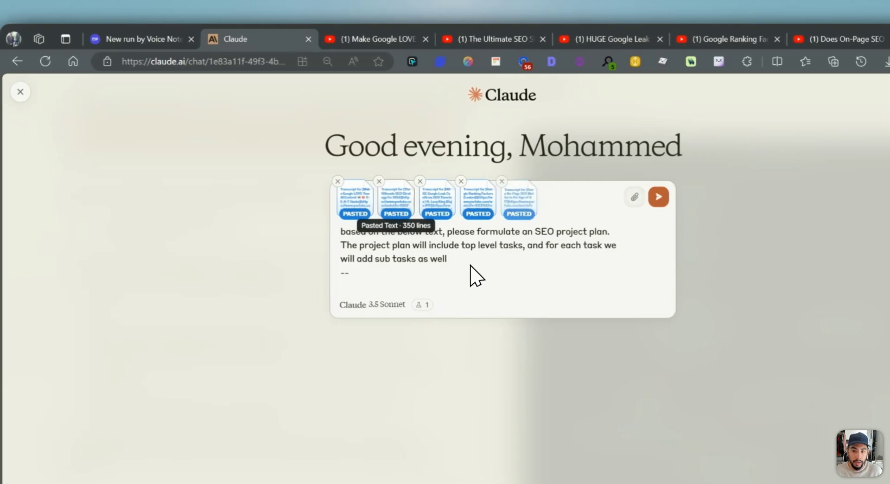
{"action": "left_click", "coordinate": [664, 196]}
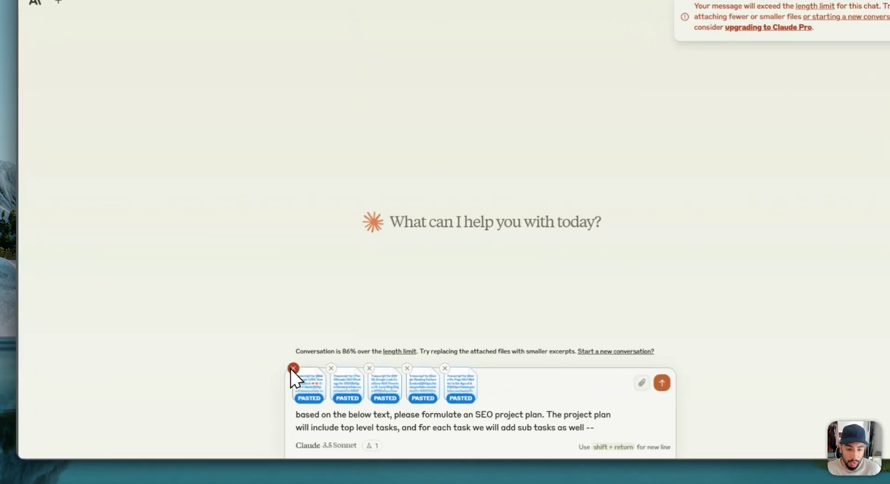
- Resubmit the prompt with only the Ultimate SEO Strategy and On-Page SEO transcripts attached, removing the other three
{"action": "left_click", "coordinate": [293, 369]}
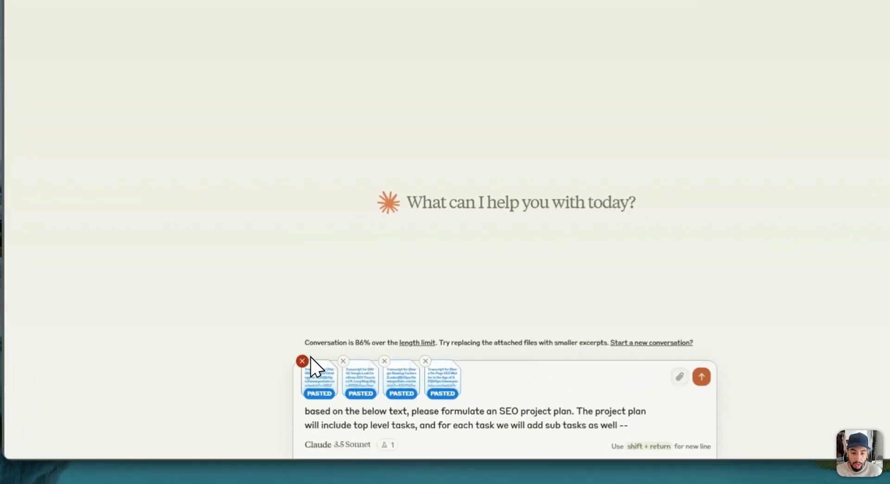
{"action": "left_click", "coordinate": [369, 368]}
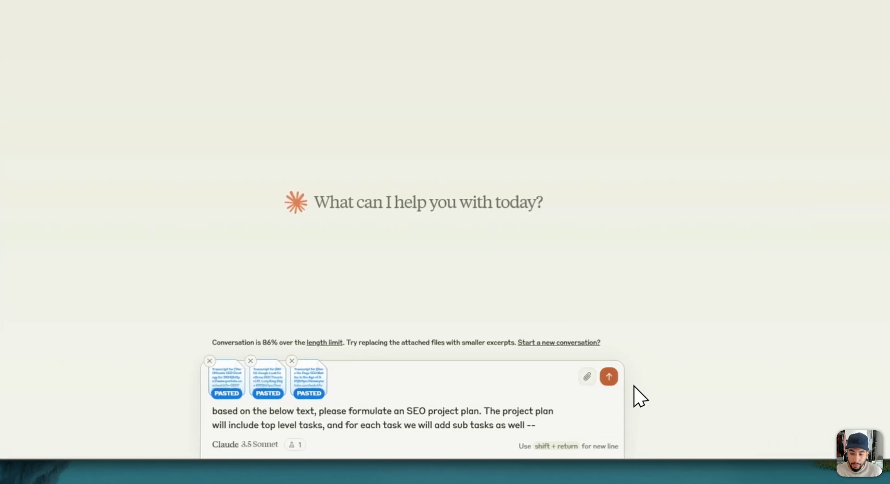
{"action": "left_click", "coordinate": [655, 377]}
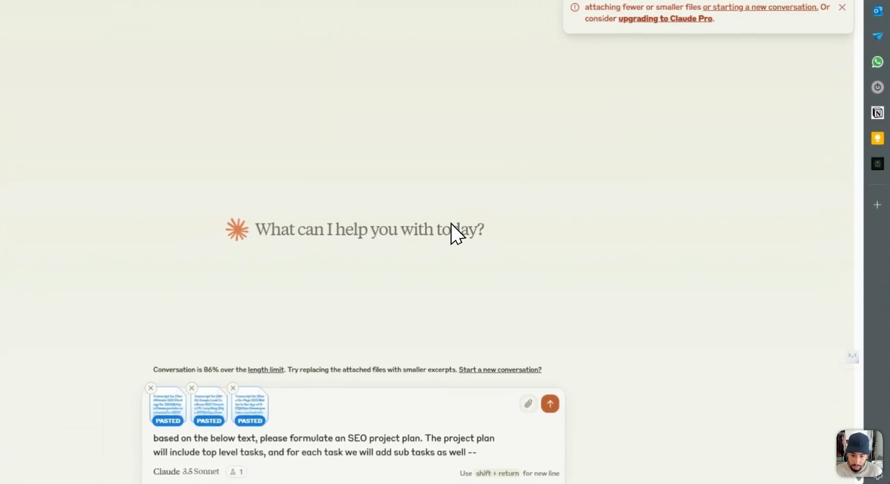
{"action": "left_click", "coordinate": [325, 361]}
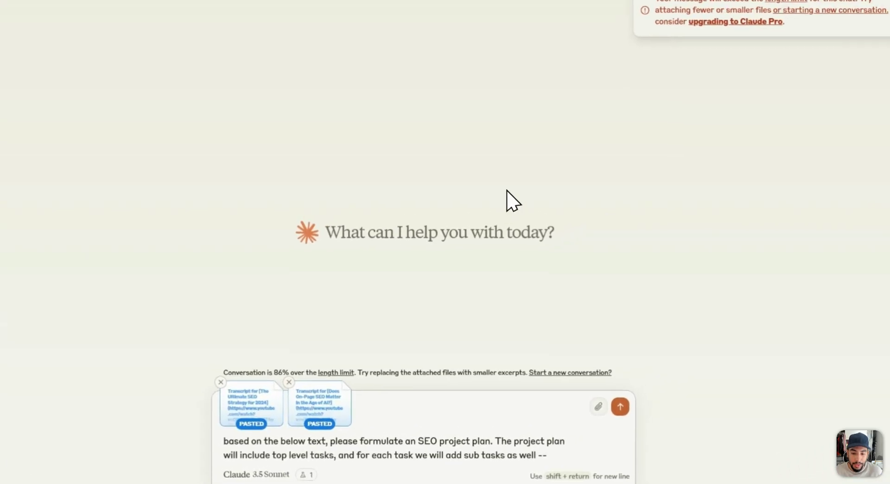
{"action": "left_click", "coordinate": [683, 376]}
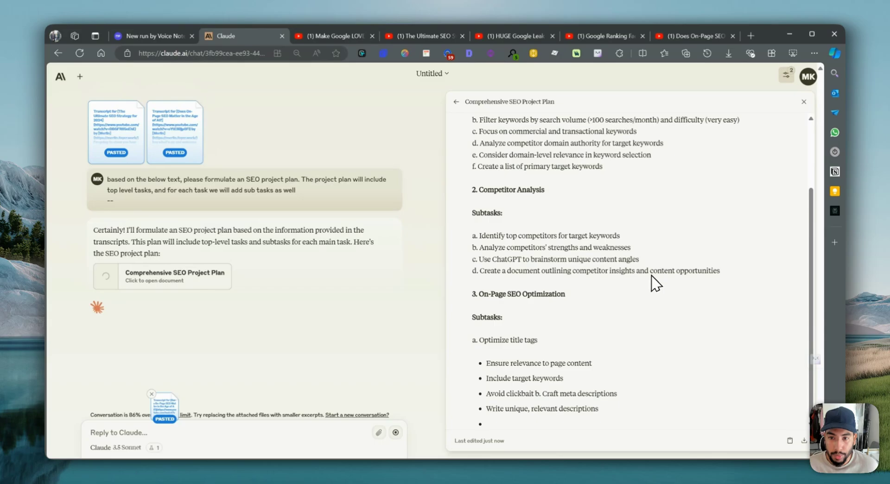
- Review the top-level tasks and subtasks in the generated SEO project plan
{"action": "scroll", "coordinate": [644, 297], "scroll_direction": "up", "scroll_amount": 3}
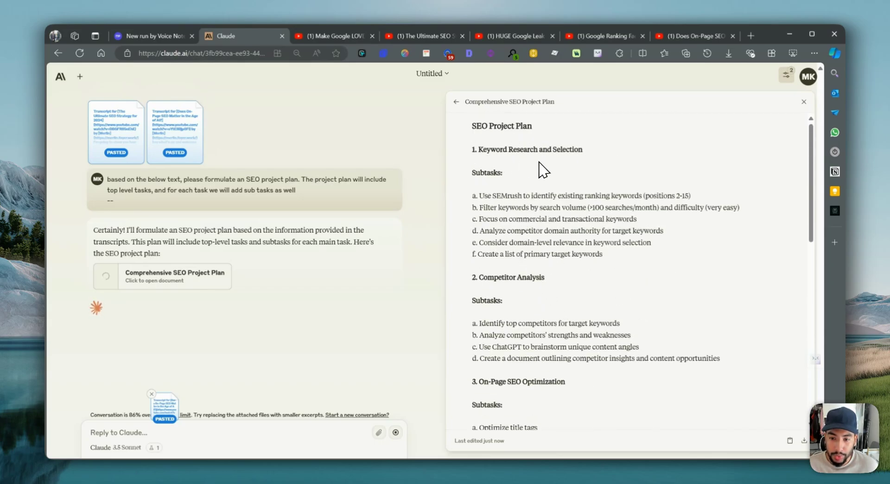
{"action": "scroll", "coordinate": [492, 297], "scroll_direction": "down", "scroll_amount": 3}
{"action": "scroll", "coordinate": [485, 293], "scroll_direction": "down", "scroll_amount": 2}
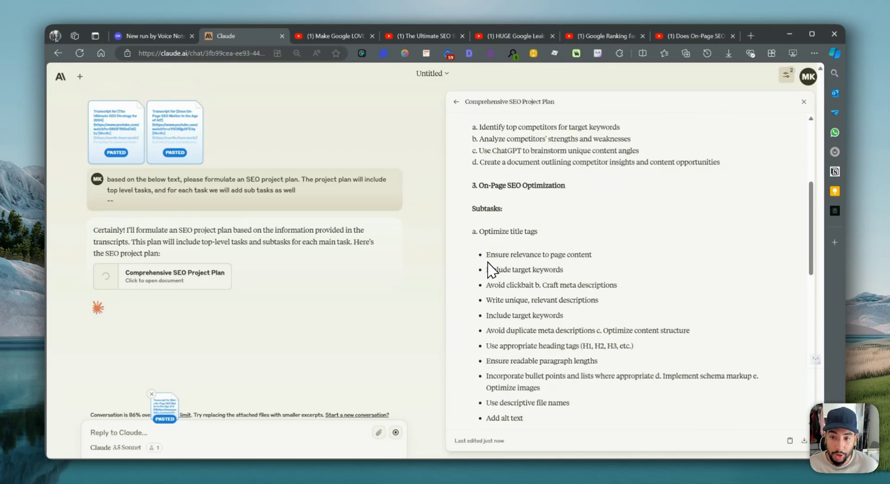
{"action": "scroll", "coordinate": [524, 234], "scroll_direction": "down", "scroll_amount": 4}
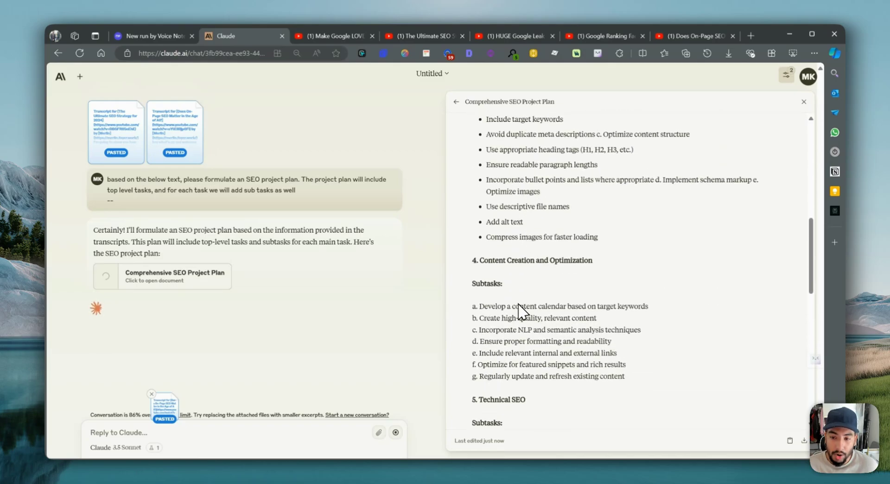
{"action": "scroll", "coordinate": [510, 298], "scroll_direction": "down", "scroll_amount": 7}
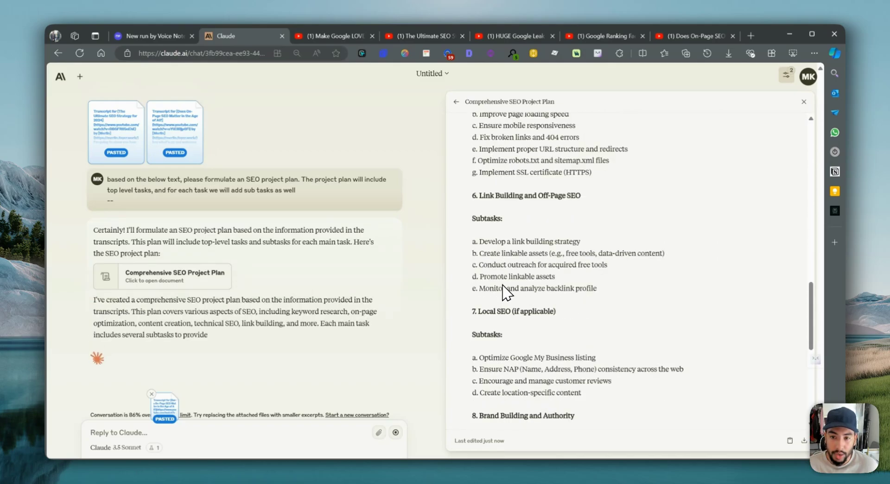
{"action": "scroll", "coordinate": [519, 269], "scroll_direction": "down", "scroll_amount": 4}
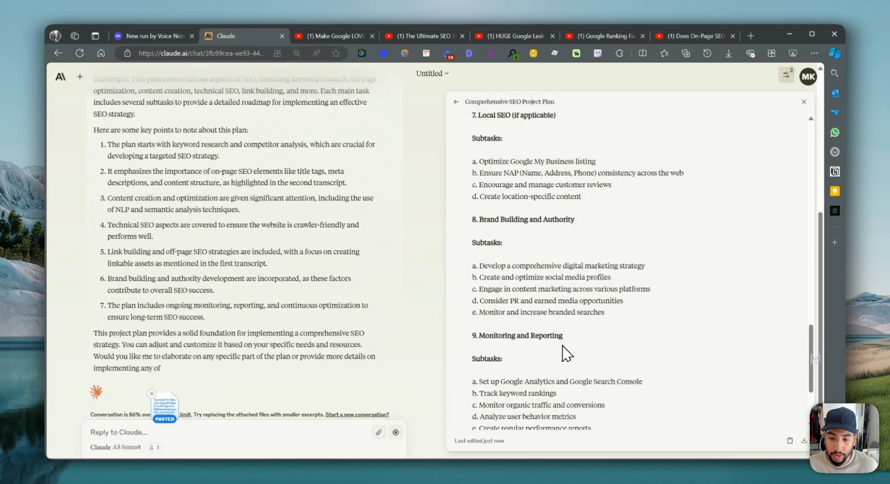
- Finish reading the SEO project plan and ask Claude to turn it into a flowchart
{"action": "scroll", "coordinate": [492, 360], "scroll_direction": "down", "scroll_amount": 3}
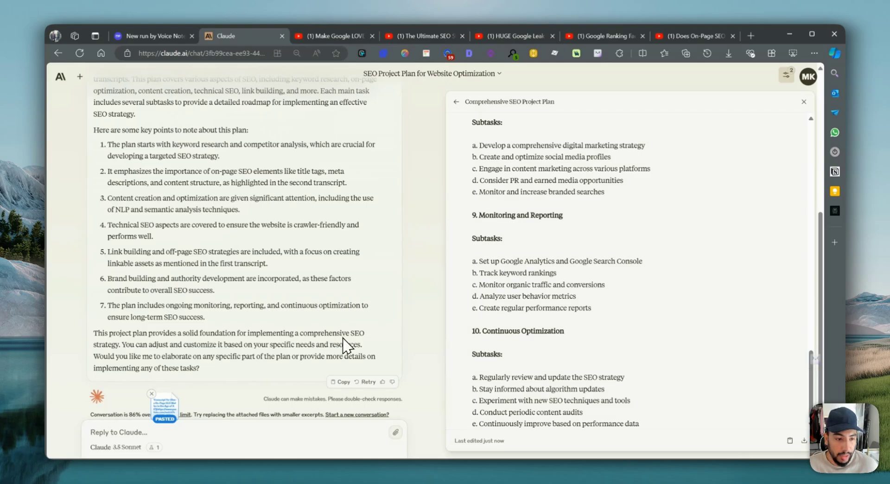
{"action": "scroll", "coordinate": [171, 315], "scroll_direction": "up", "scroll_amount": 5}
{"action": "scroll", "coordinate": [179, 324], "scroll_direction": "down", "scroll_amount": 3}
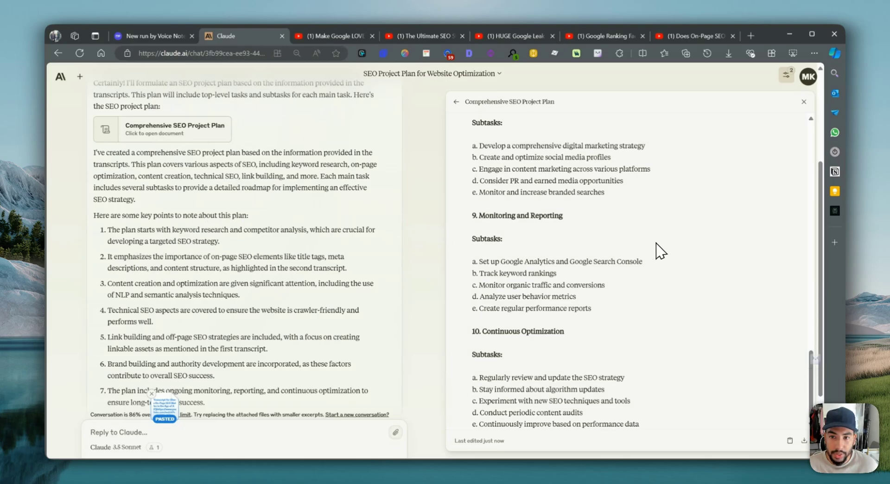
{"action": "scroll", "coordinate": [646, 252], "scroll_direction": "up", "scroll_amount": 15}
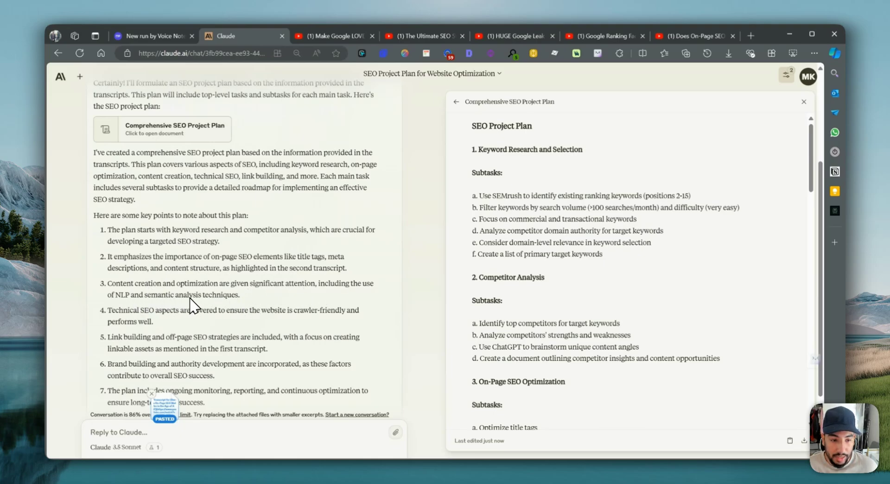
{"action": "scroll", "coordinate": [155, 341], "scroll_direction": "down", "scroll_amount": 2}
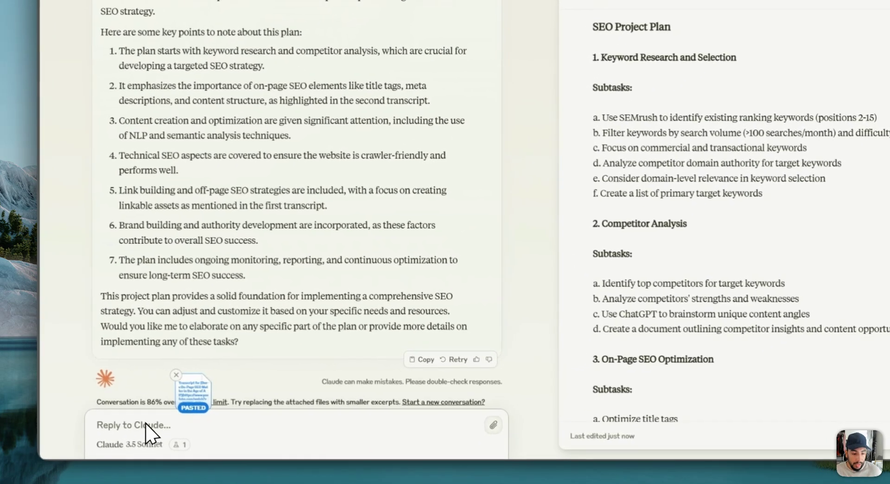
{"action": "type", "text": "can you turn this into a"}
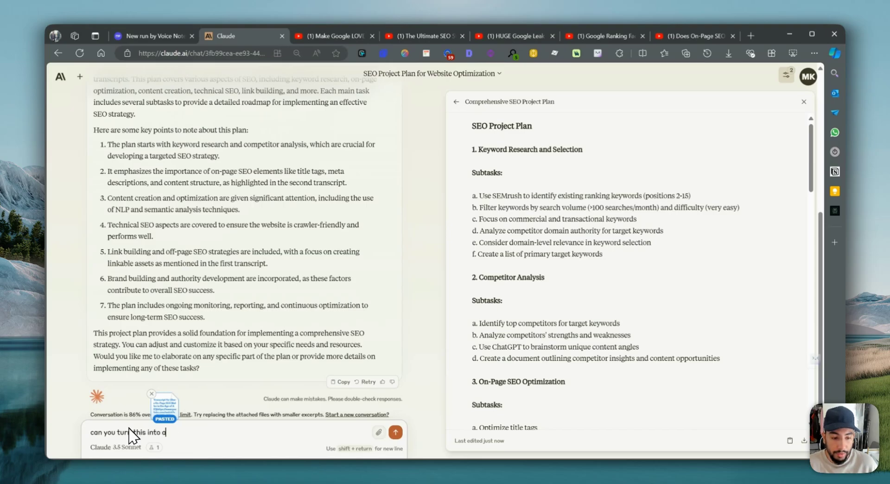
{"action": "type", "text": " flowchart"}
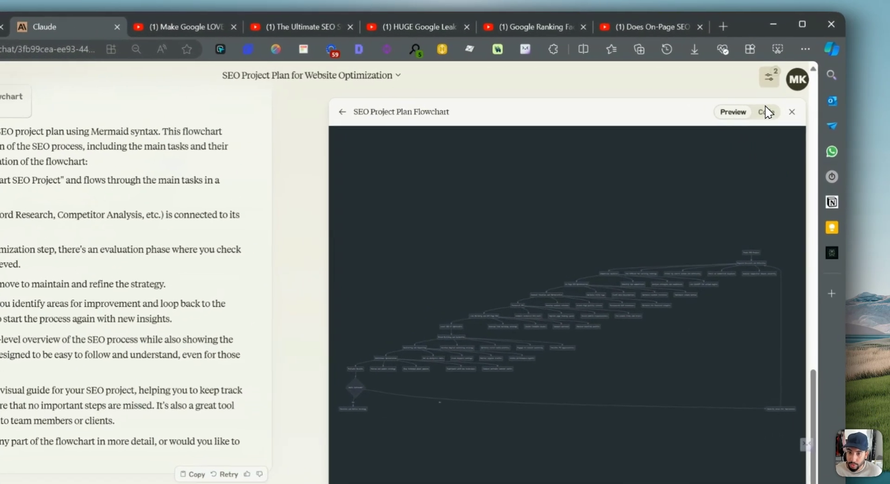
- Inspect the flowchart's Mermaid code and ask Claude to use LR instead of TD for the graph orientation
{"action": "left_click", "coordinate": [784, 101]}
{"action": "scroll", "coordinate": [640, 187], "scroll_direction": "up", "scroll_amount": 7}
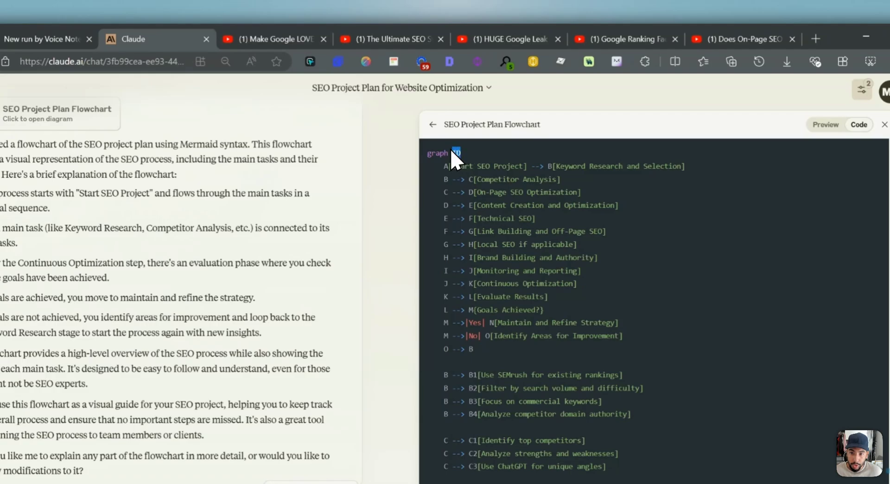
{"action": "key", "text": "ctrl+c"}
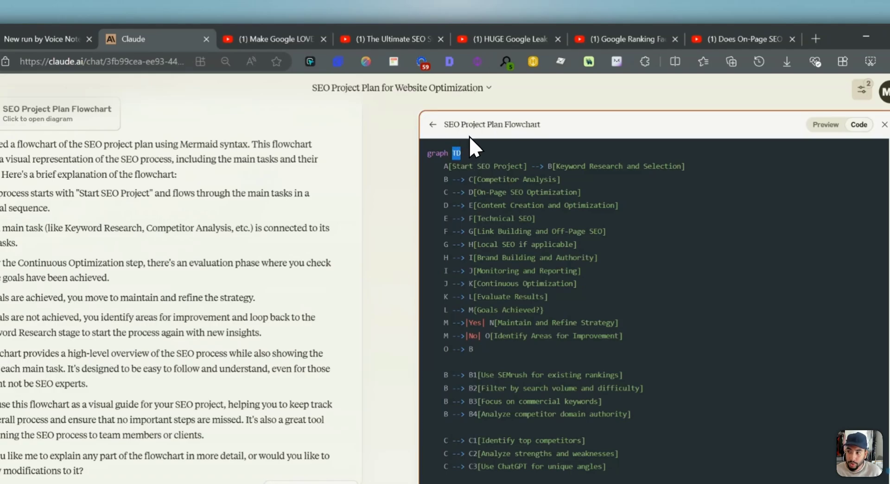
{"action": "scroll", "coordinate": [528, 232], "scroll_direction": "down", "scroll_amount": 8}
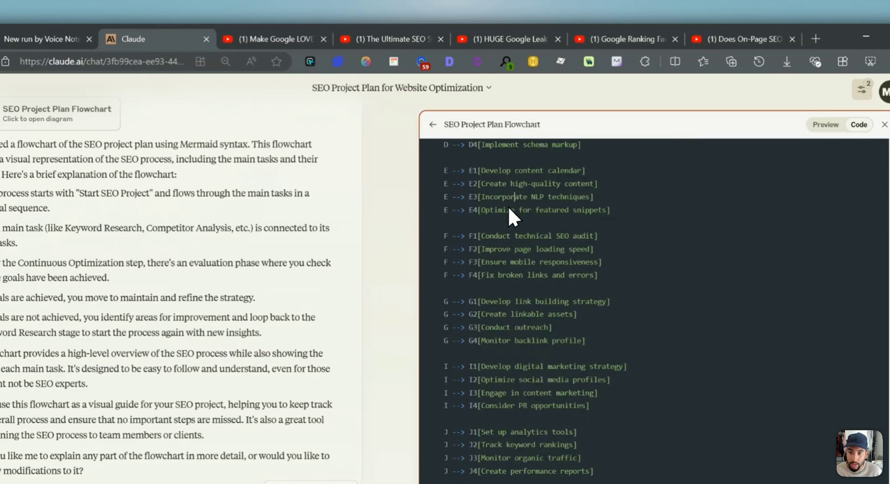
{"action": "scroll", "coordinate": [509, 213], "scroll_direction": "up", "scroll_amount": 8}
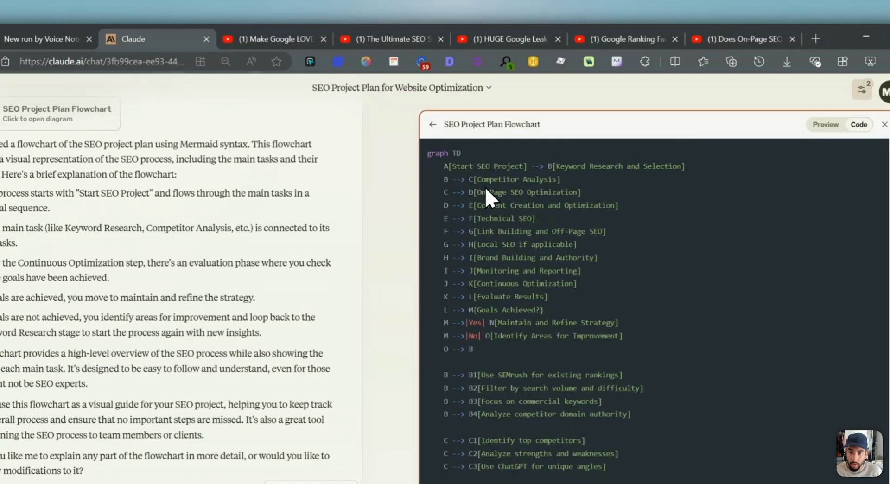
{"action": "double_click", "coordinate": [456, 153]}
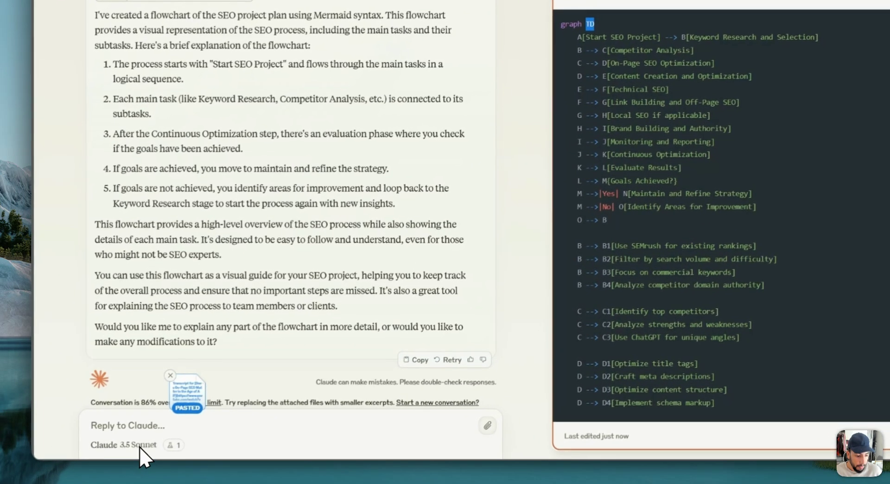
{"action": "left_click", "coordinate": [126, 416]}
{"action": "type", "text": "instead of TD, can you do LR"}
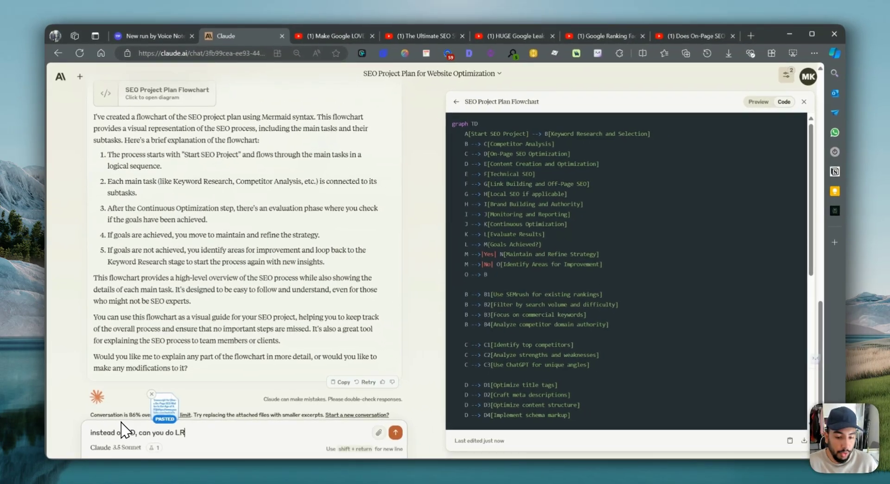
{"action": "key", "text": "Return"}
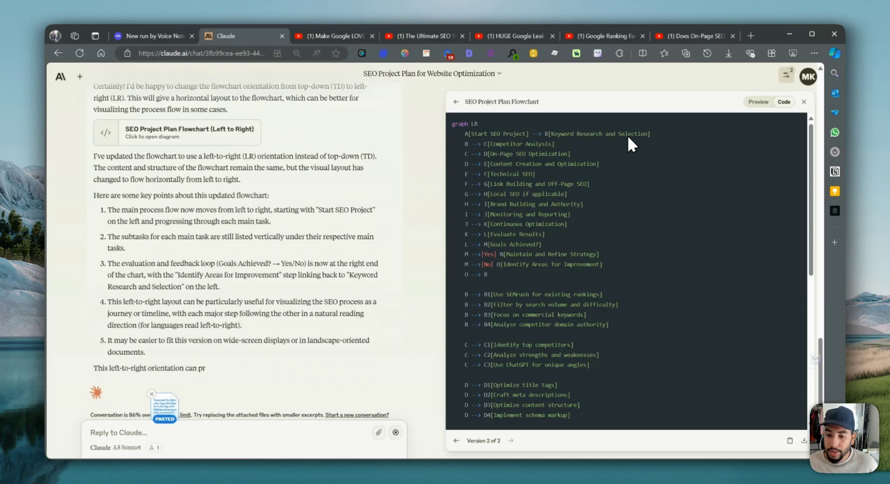
- Preview the left-to-right flowchart and examine its Keyword Research and Selection and Competitor Analysis branches
{"action": "scroll", "coordinate": [641, 244], "scroll_direction": "down", "scroll_amount": 4}
{"action": "left_click", "coordinate": [757, 102]}
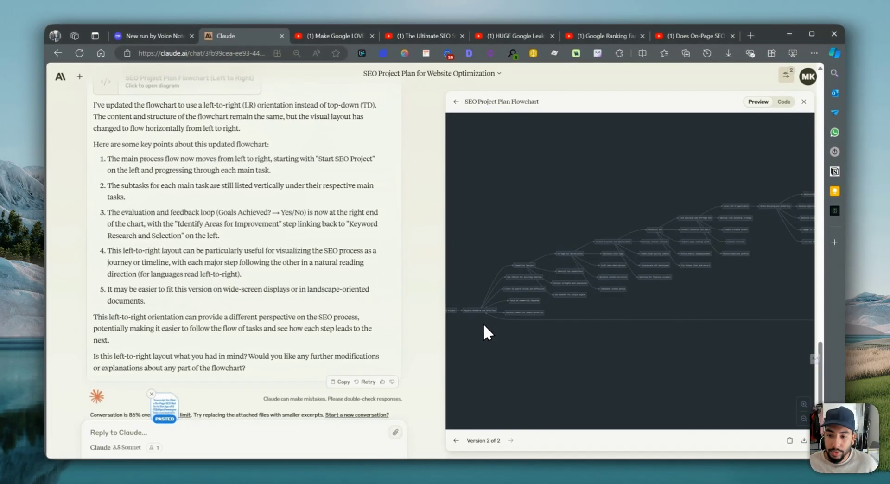
{"action": "scroll", "coordinate": [510, 301], "scroll_direction": "up", "scroll_amount": 5}
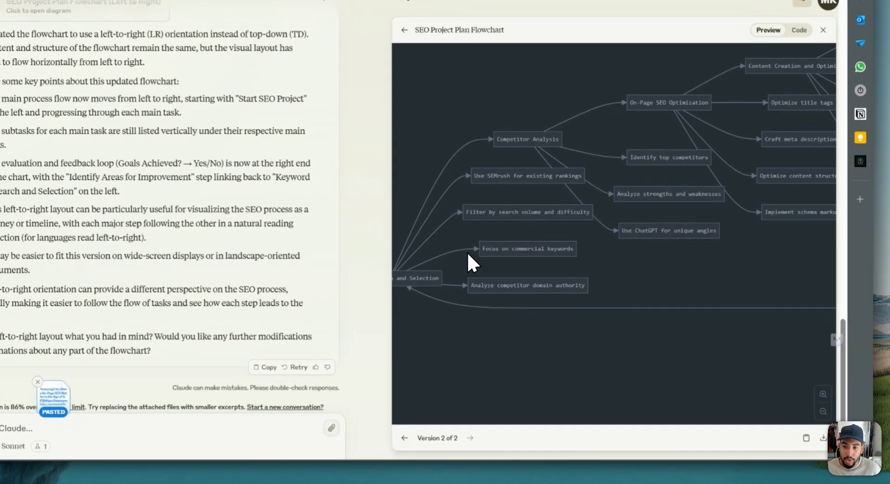
{"action": "left_click_drag", "start_coordinate": [413, 232], "coordinate": [589, 146]}
{"action": "scroll", "coordinate": [584, 176], "scroll_direction": "up", "scroll_amount": 1}
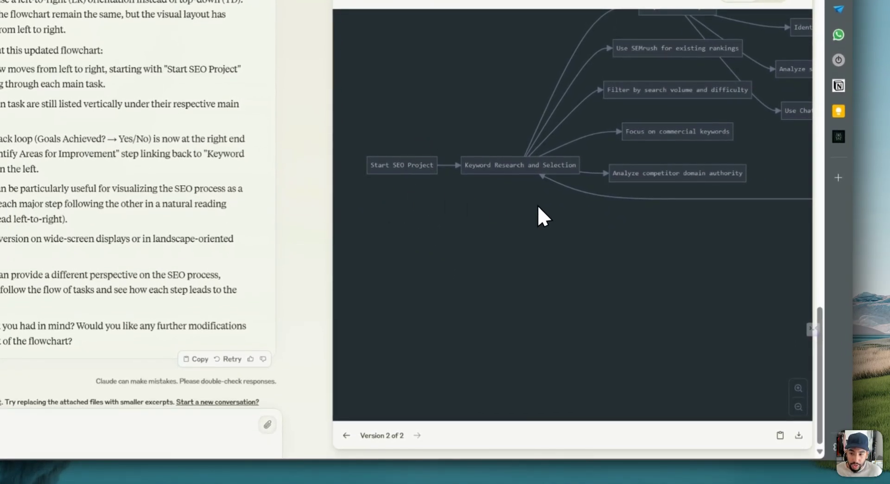
{"action": "left_click_drag", "start_coordinate": [573, 203], "coordinate": [458, 318]}
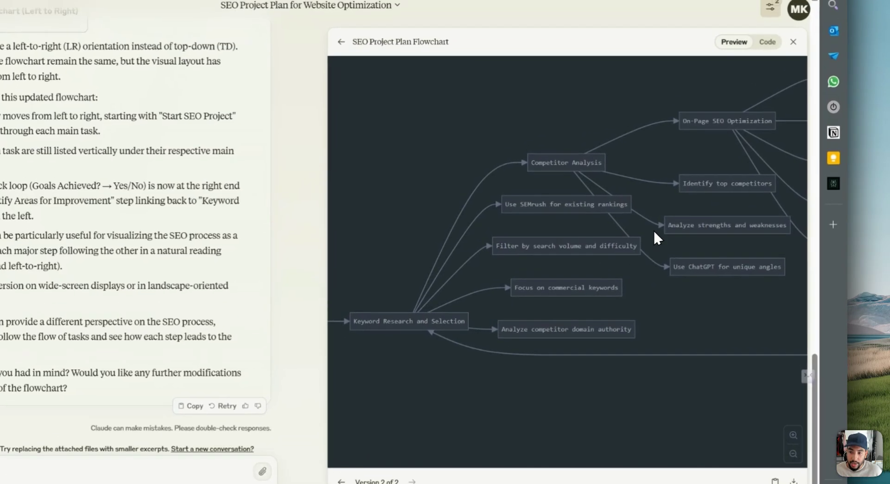
{"action": "left_click_drag", "start_coordinate": [672, 174], "coordinate": [597, 156]}
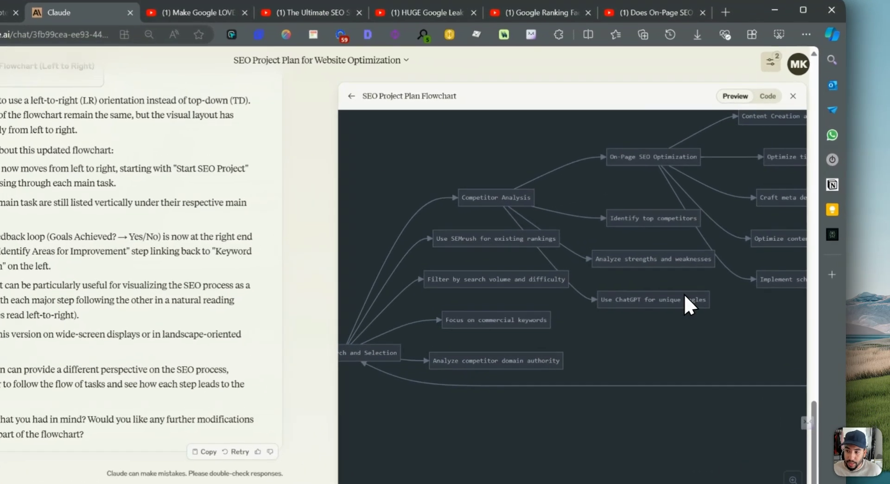
{"action": "left_click_drag", "start_coordinate": [729, 234], "coordinate": [614, 247]}
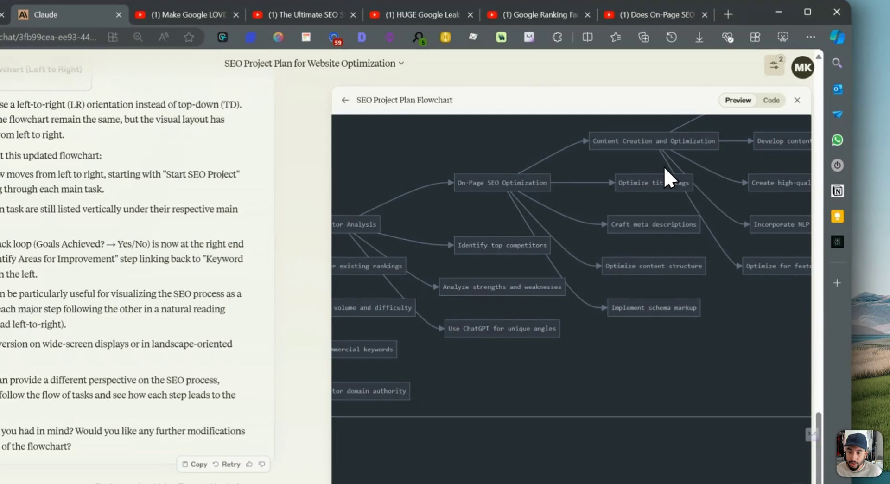
{"action": "left_click_drag", "start_coordinate": [590, 315], "coordinate": [668, 308]}
{"action": "scroll", "coordinate": [615, 356], "scroll_direction": "left", "scroll_amount": 2}
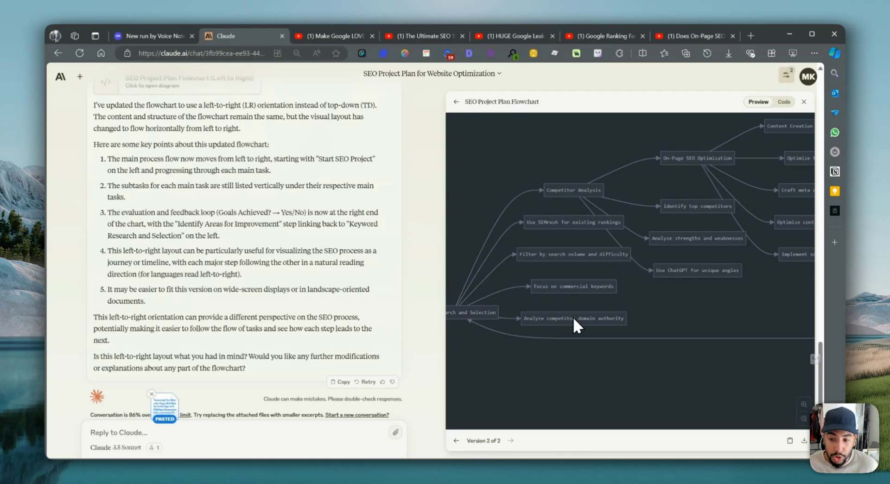
- Examine the On-Page SEO Optimization, Content Creation and Optimization, and Technical SEO branches of the flowchart
{"action": "left_click_drag", "start_coordinate": [679, 302], "coordinate": [459, 363]}
{"action": "left_click_drag", "start_coordinate": [630, 297], "coordinate": [559, 317]}
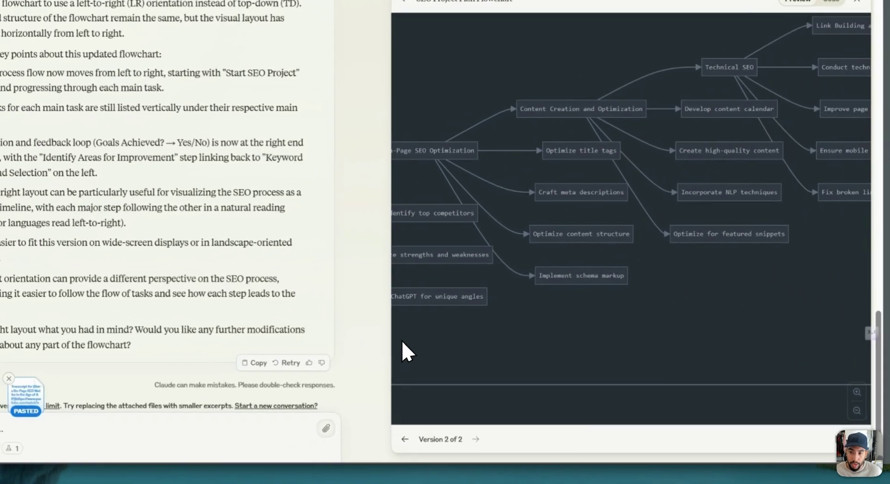
{"action": "left_click_drag", "start_coordinate": [560, 275], "coordinate": [709, 310]}
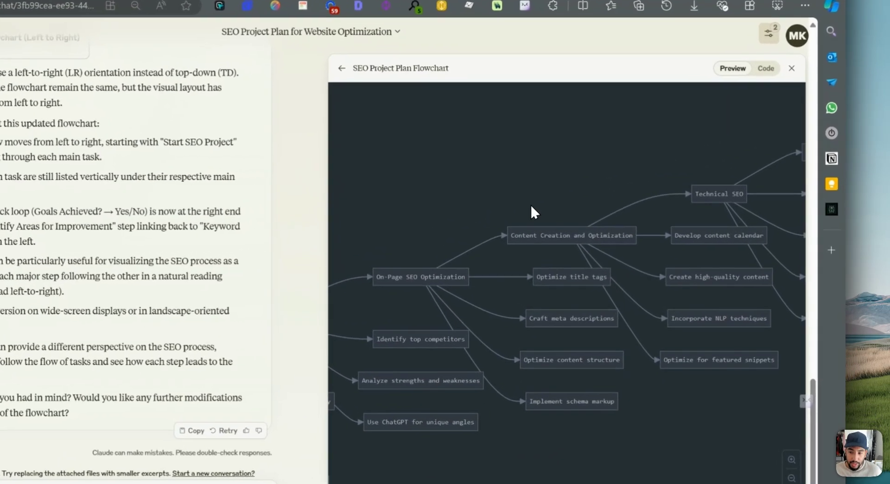
{"action": "left_click_drag", "start_coordinate": [602, 214], "coordinate": [560, 162]}
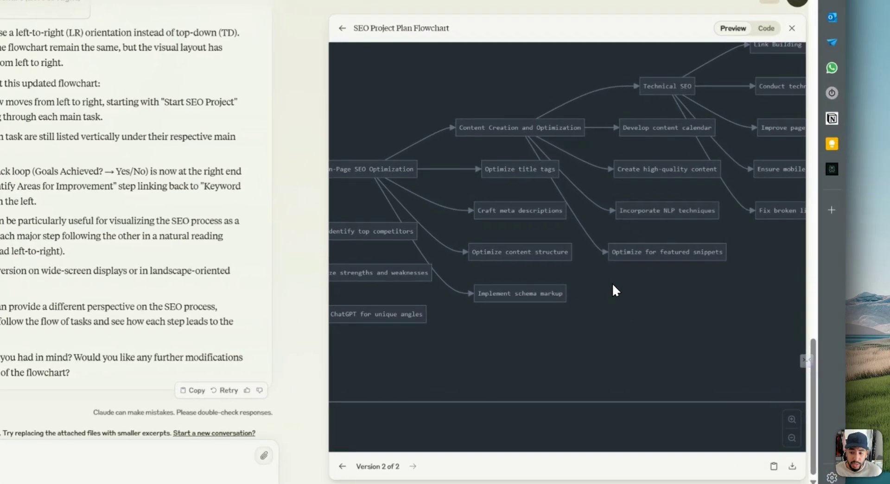
{"action": "left_click_drag", "start_coordinate": [664, 298], "coordinate": [587, 347]}
{"action": "left_click_drag", "start_coordinate": [509, 343], "coordinate": [530, 354]}
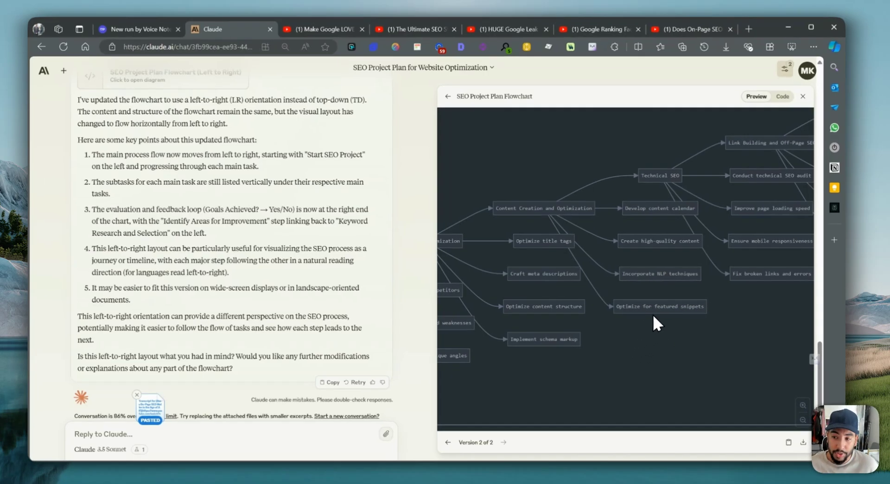
{"action": "left_click_drag", "start_coordinate": [735, 292], "coordinate": [598, 379]}
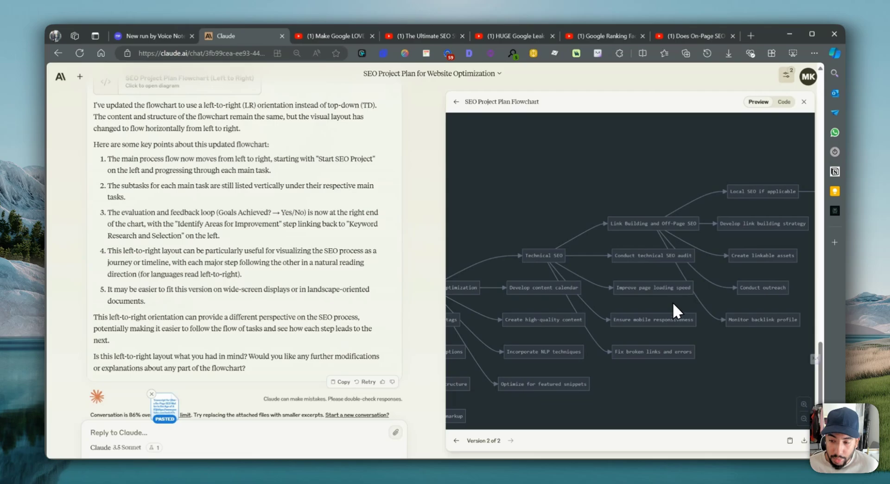
- Examine the flowchart branches for Link Building and Off-Page SEO, Brand Building and Authority, and Monitoring and Reporting
{"action": "left_click_drag", "start_coordinate": [695, 333], "coordinate": [574, 379]}
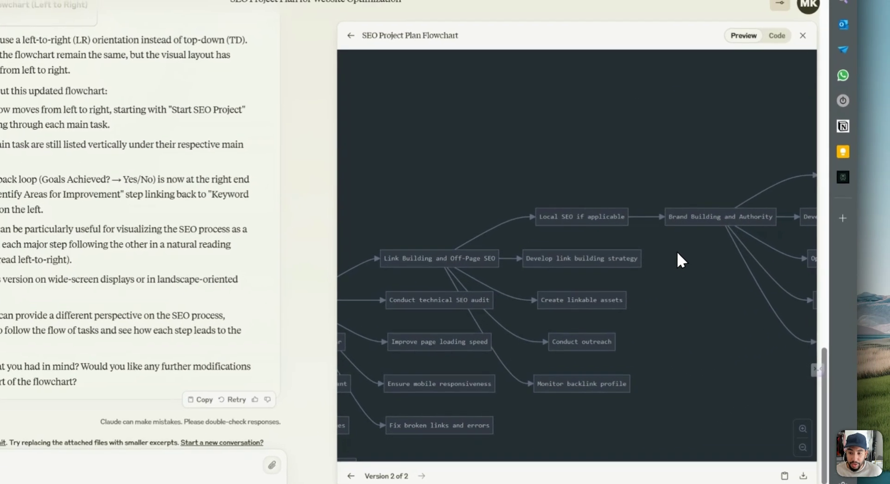
{"action": "left_click_drag", "start_coordinate": [716, 211], "coordinate": [730, 167]}
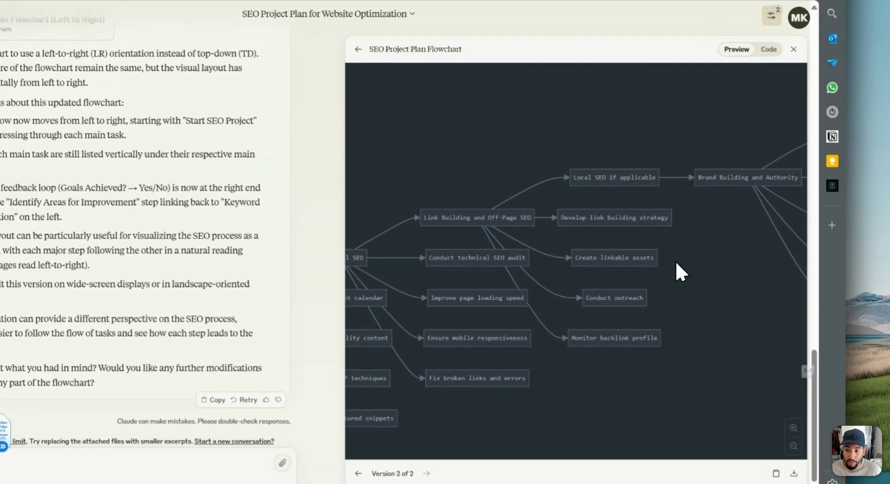
{"action": "left_click_drag", "start_coordinate": [717, 272], "coordinate": [583, 312]}
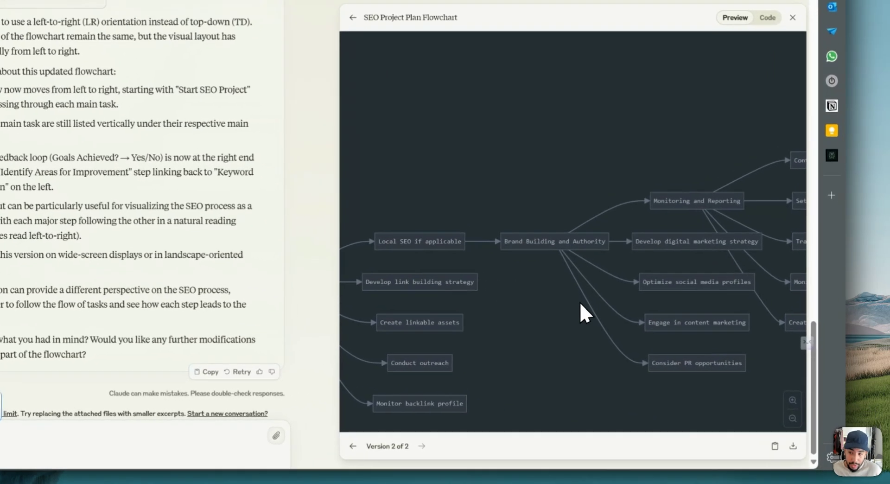
{"action": "left_click_drag", "start_coordinate": [636, 328], "coordinate": [530, 334]}
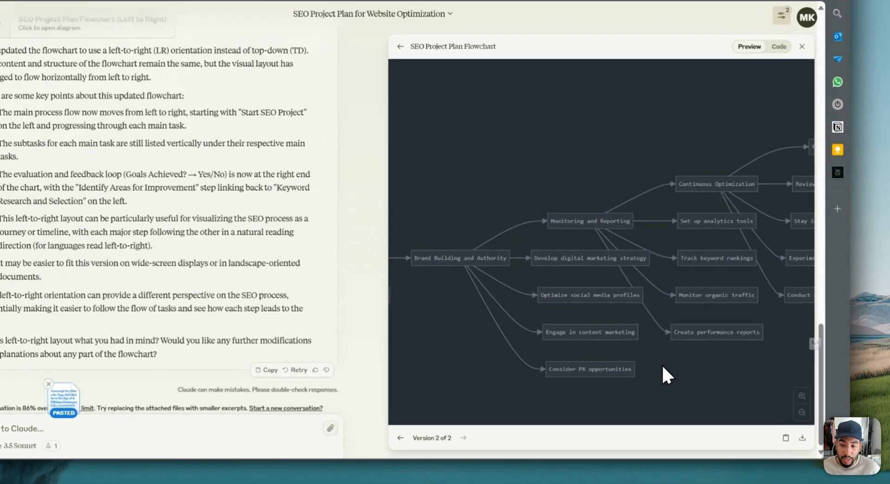
{"action": "left_click_drag", "start_coordinate": [690, 388], "coordinate": [670, 348]}
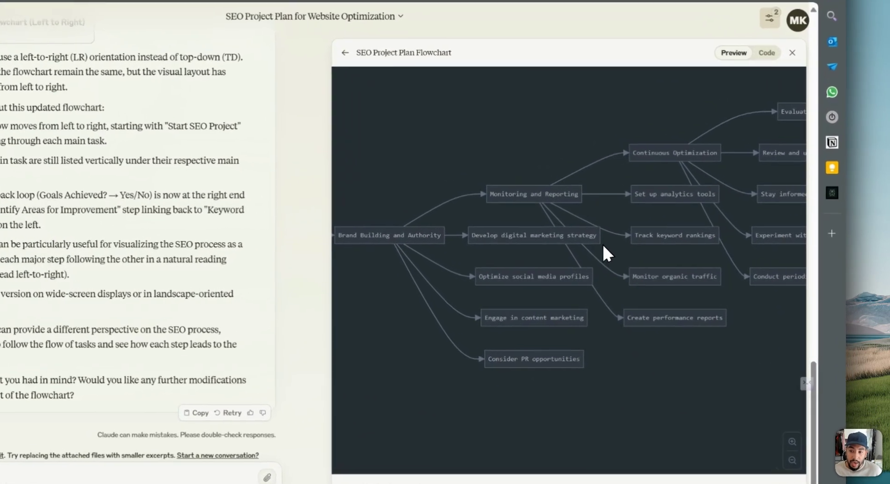
{"action": "left_click_drag", "start_coordinate": [675, 242], "coordinate": [570, 305]}
{"action": "left_click_drag", "start_coordinate": [494, 301], "coordinate": [466, 301]}
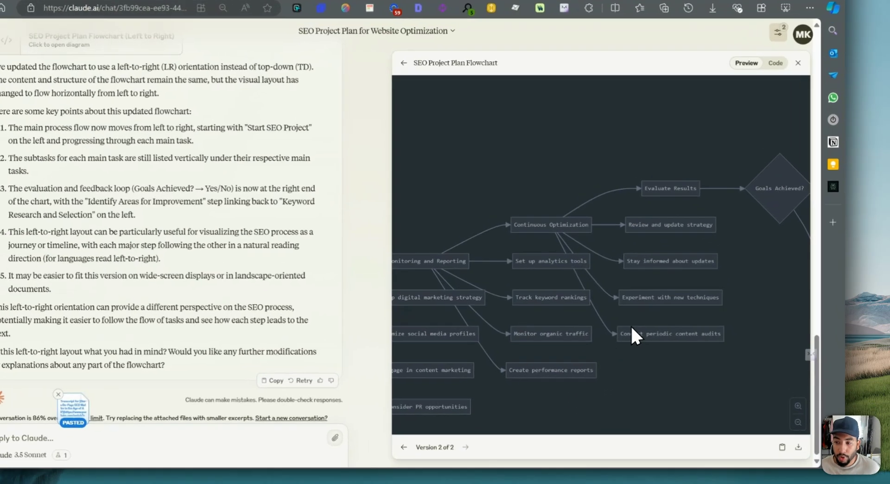
- Examine the Continuous Optimization subtasks and the Goals Achieved decision in the flowchart
{"action": "left_click_drag", "start_coordinate": [751, 246], "coordinate": [604, 213]}
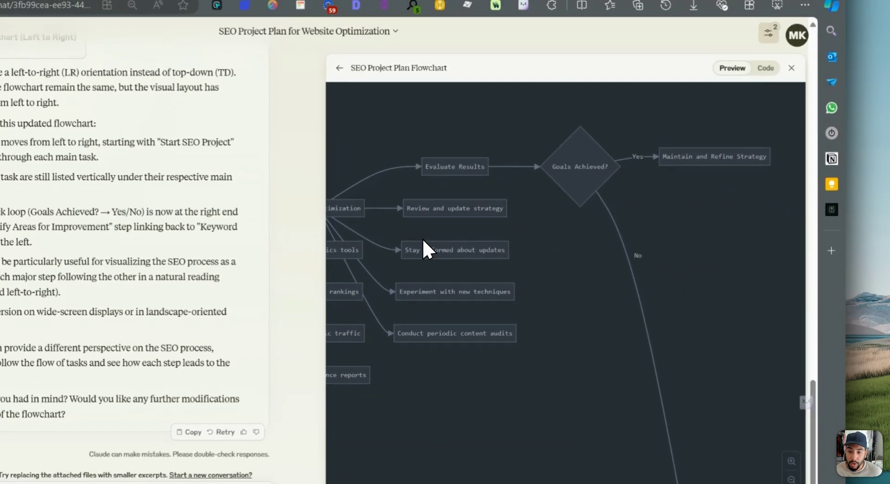
{"action": "left_click_drag", "start_coordinate": [429, 237], "coordinate": [508, 264]}
{"action": "left_click_drag", "start_coordinate": [395, 232], "coordinate": [449, 227]}
{"action": "left_click_drag", "start_coordinate": [769, 233], "coordinate": [596, 237]}
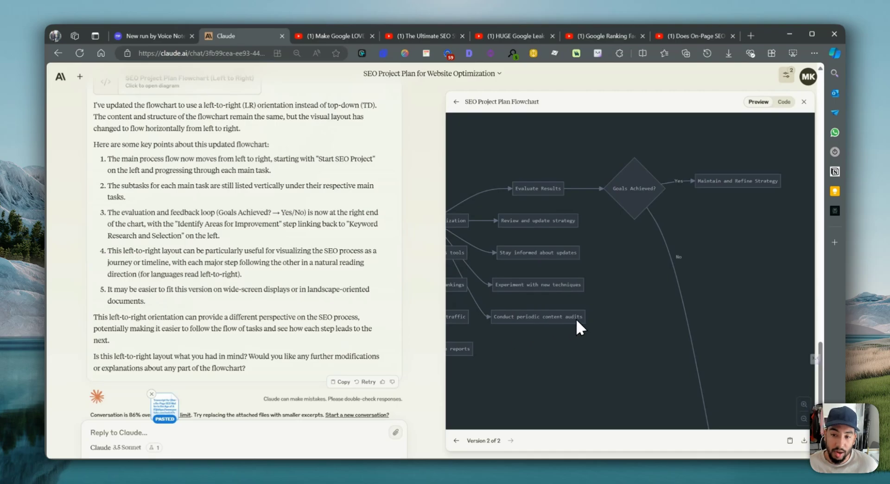
{"action": "left_click_drag", "start_coordinate": [542, 190], "coordinate": [553, 248]}
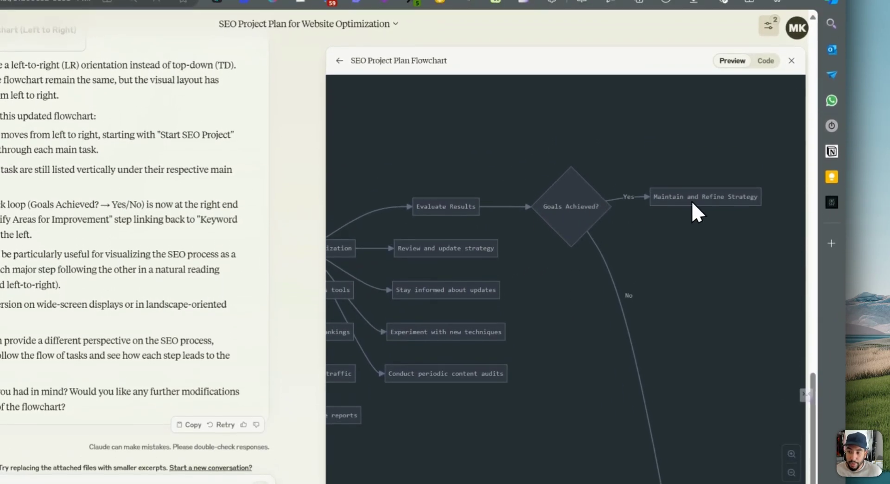
- Trace the flowchart's No path through Identify Areas for Improvement back to Keyword Research and Selection
{"action": "scroll", "coordinate": [696, 371], "scroll_direction": "down", "scroll_amount": 6}
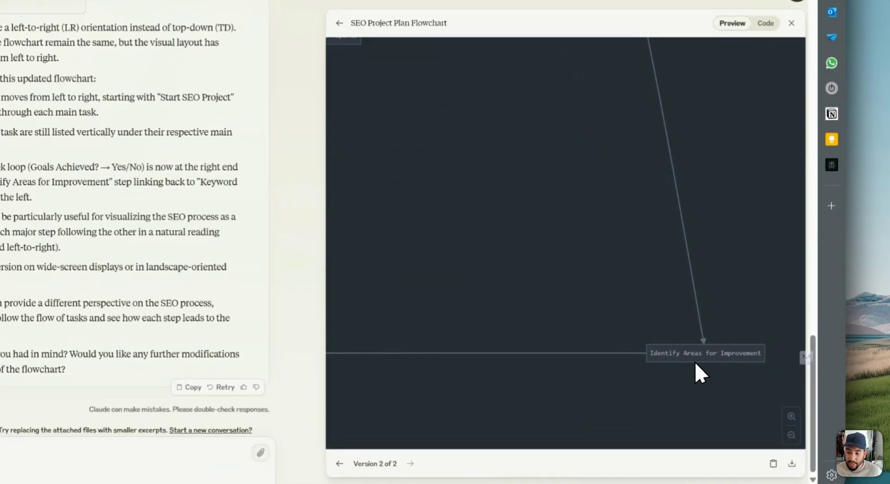
{"action": "left_click_drag", "start_coordinate": [529, 356], "coordinate": [736, 323]}
{"action": "left_click_drag", "start_coordinate": [463, 352], "coordinate": [603, 340]}
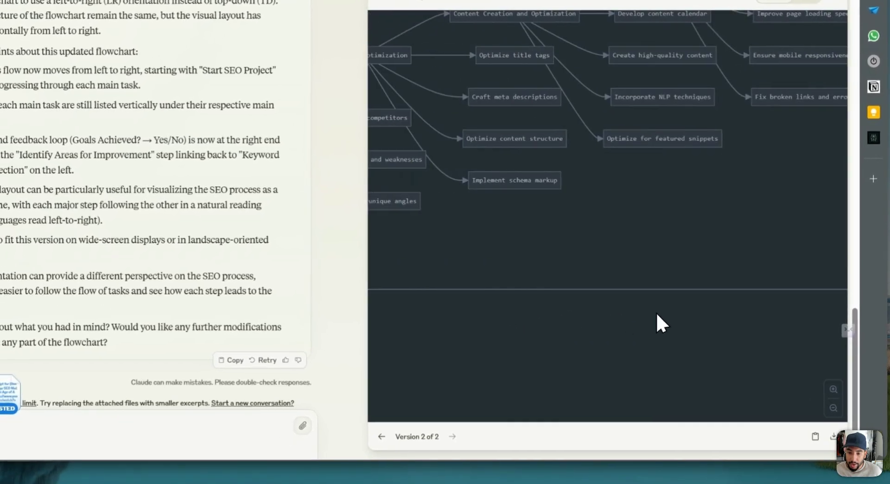
{"action": "scroll", "coordinate": [645, 315], "scroll_direction": "left", "scroll_amount": 10}
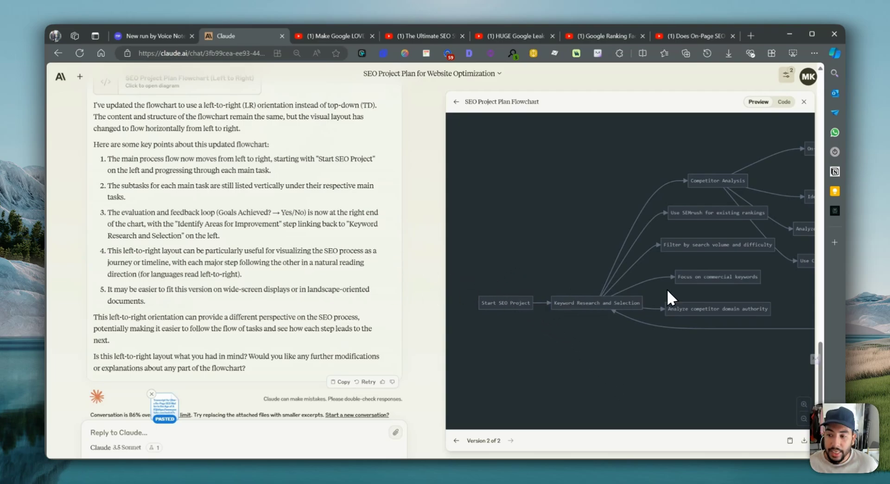
{"action": "left_click_drag", "start_coordinate": [617, 170], "coordinate": [461, 128]}
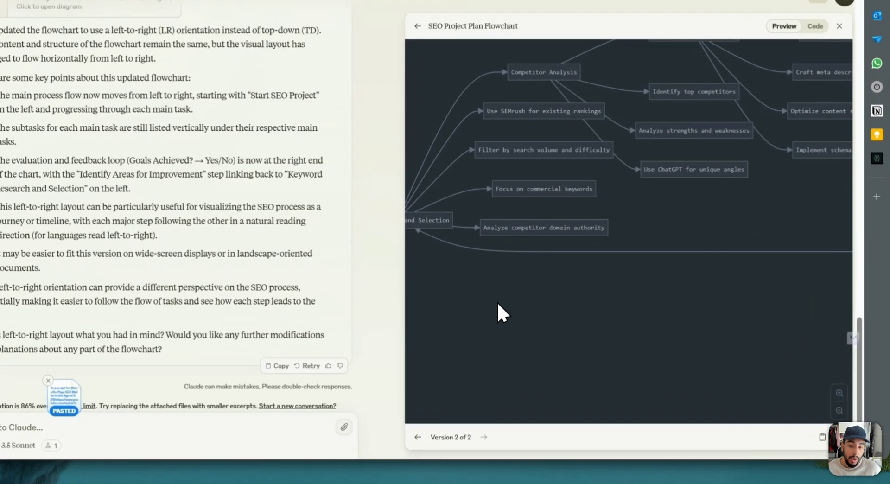
{"action": "left_click_drag", "start_coordinate": [526, 315], "coordinate": [582, 311]}
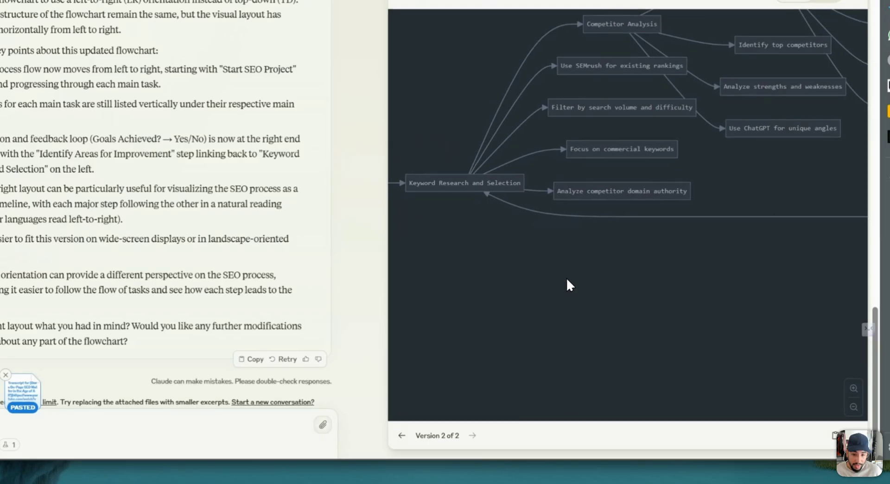